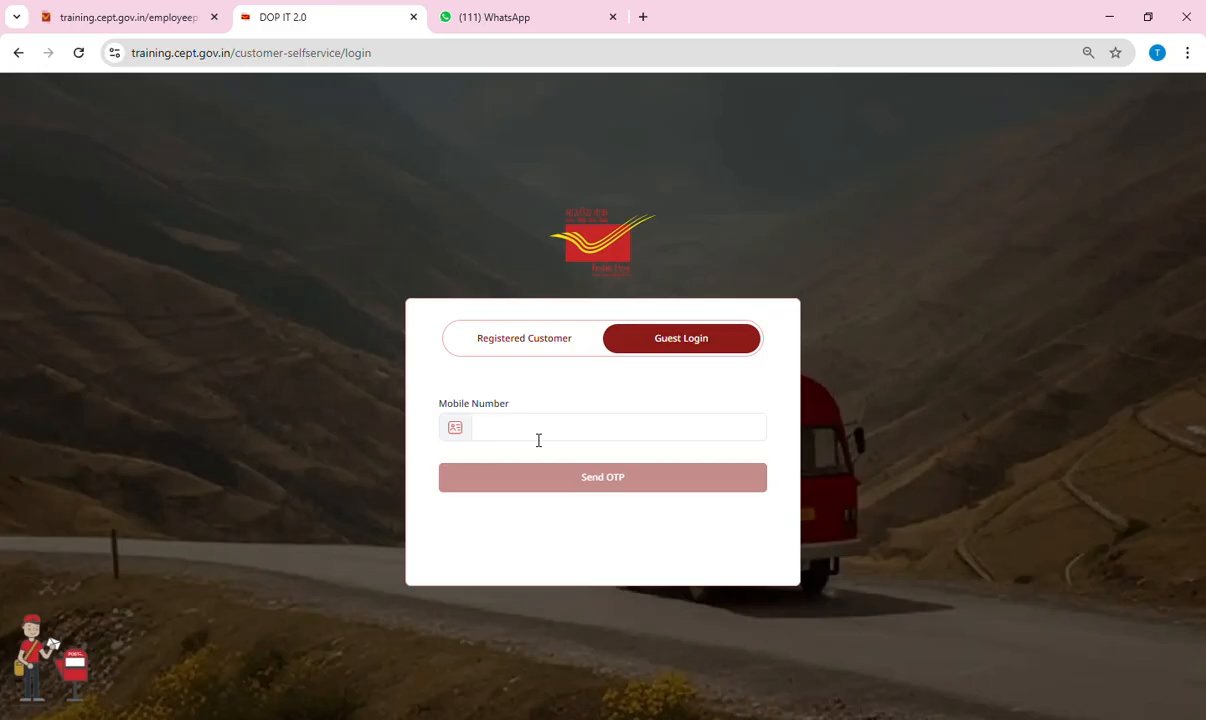
Log in as a guest using the mobile number, verified with the one-time code.
{"action": "left_click", "coordinate": [533, 345]}
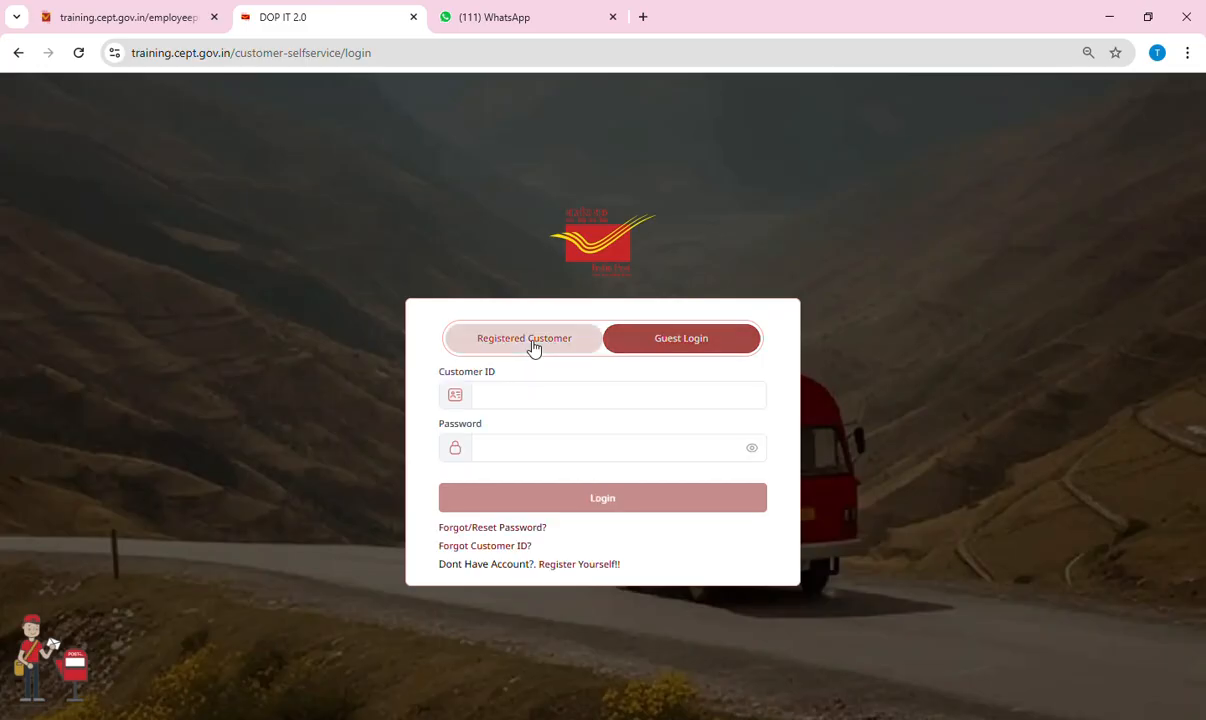
{"action": "left_click", "coordinate": [662, 347]}
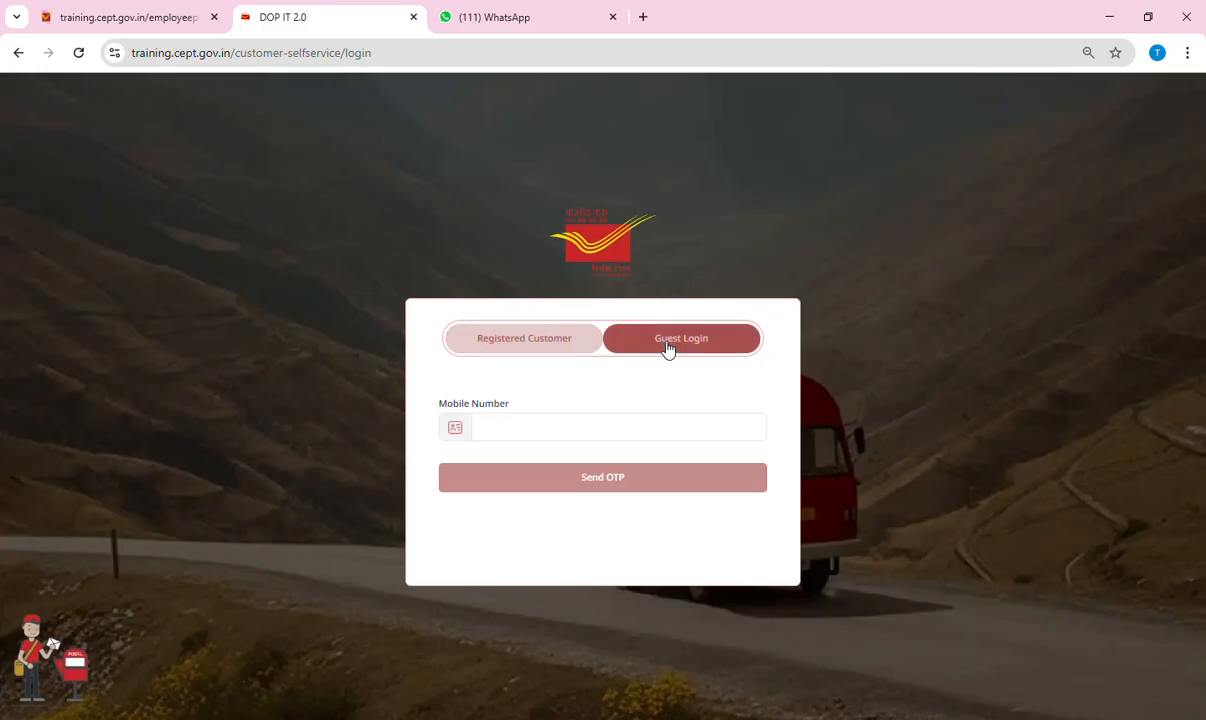
{"action": "left_click", "coordinate": [567, 438]}
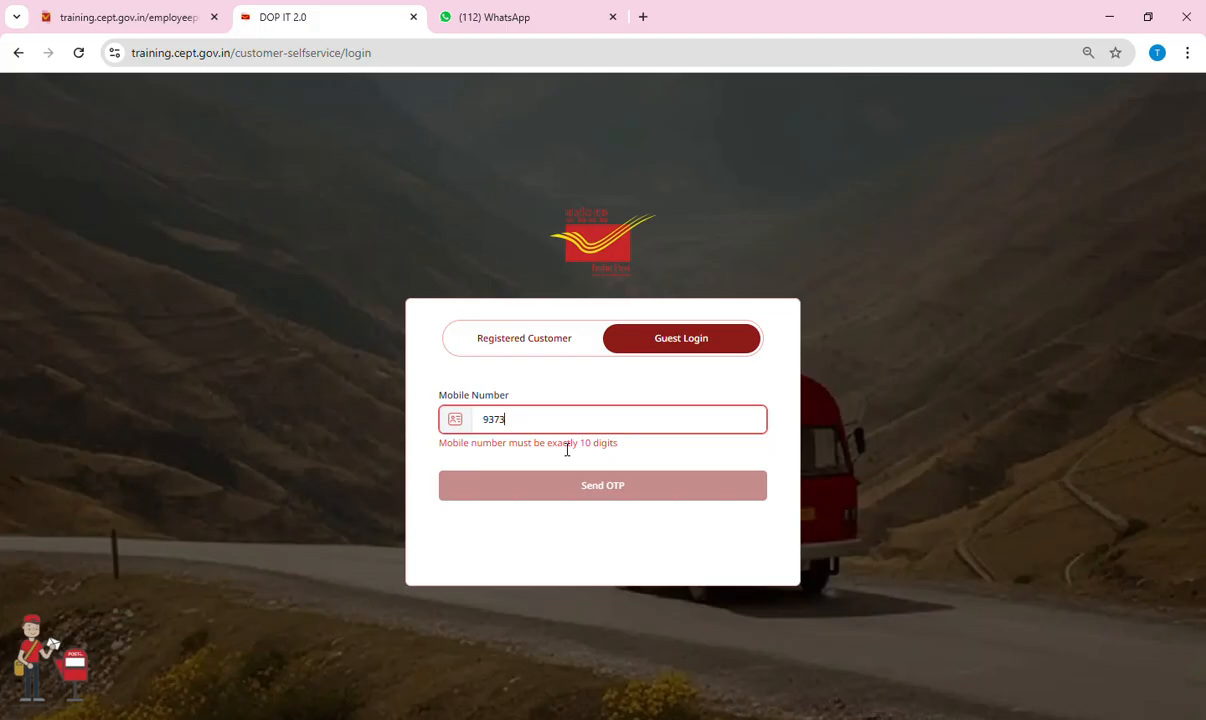
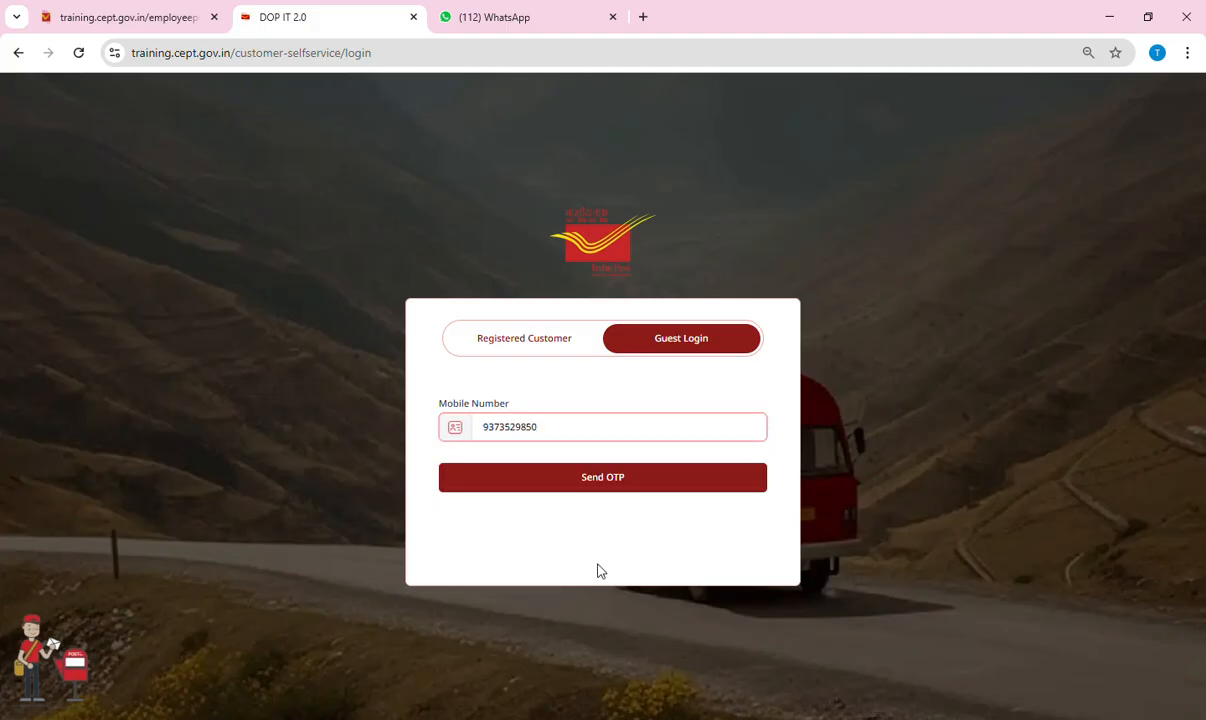
{"action": "left_click", "coordinate": [586, 482]}
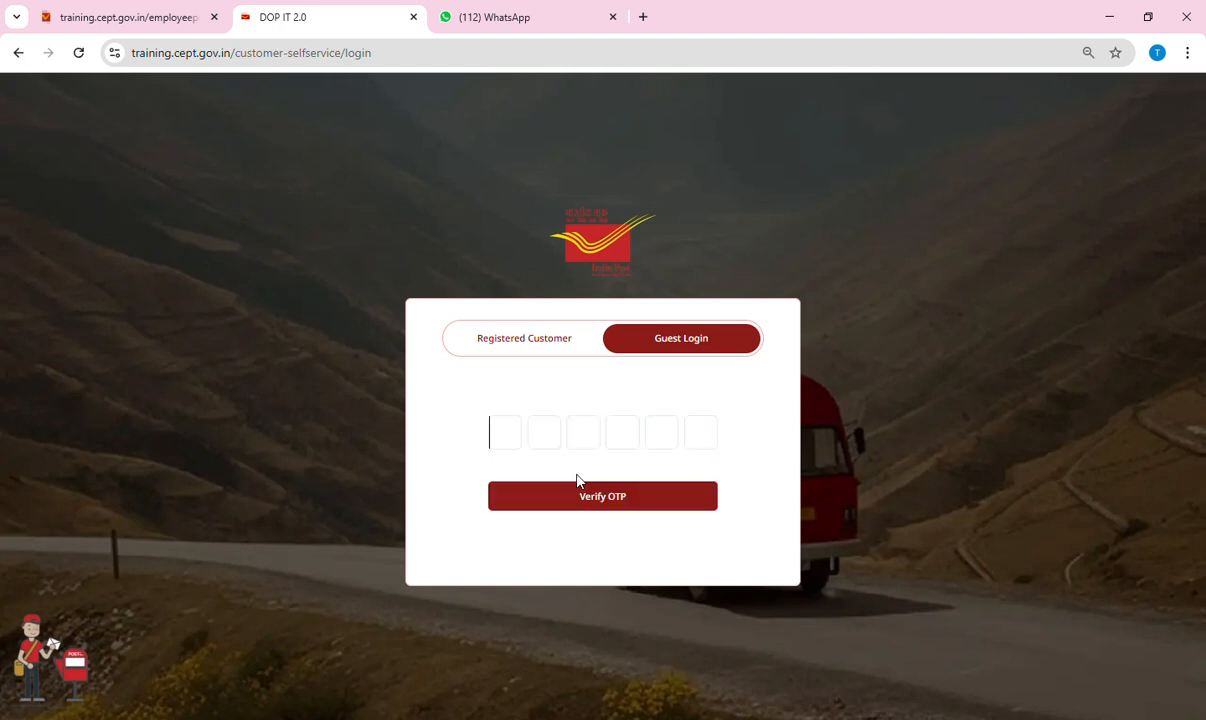
{"action": "type", "text": "123456"}
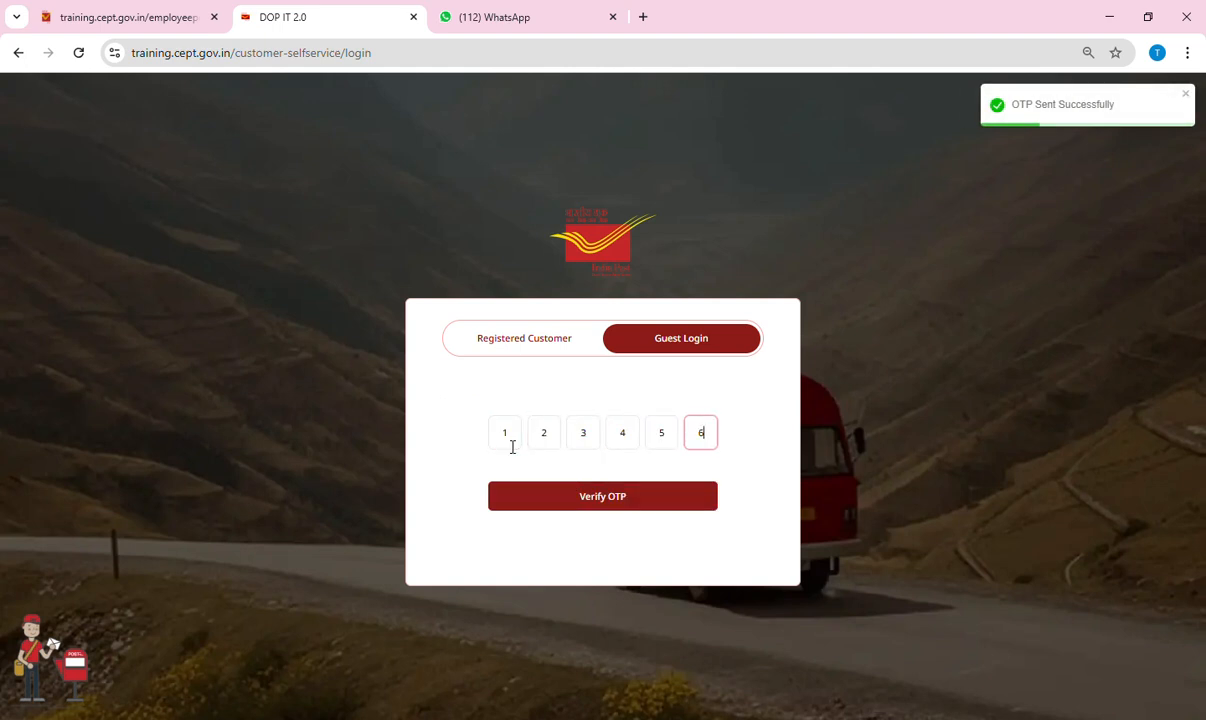
{"action": "left_click", "coordinate": [603, 497]}
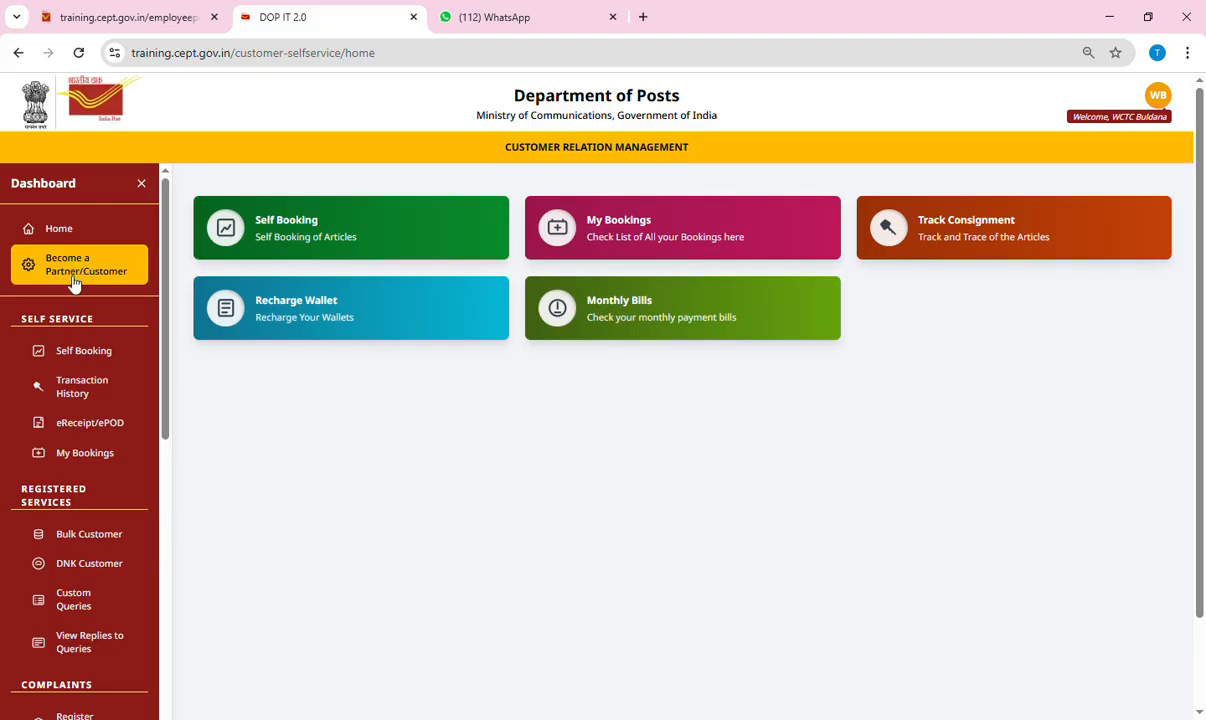
Choose Self Booking, then Domestic Article Booking.
{"action": "left_click", "coordinate": [287, 227]}
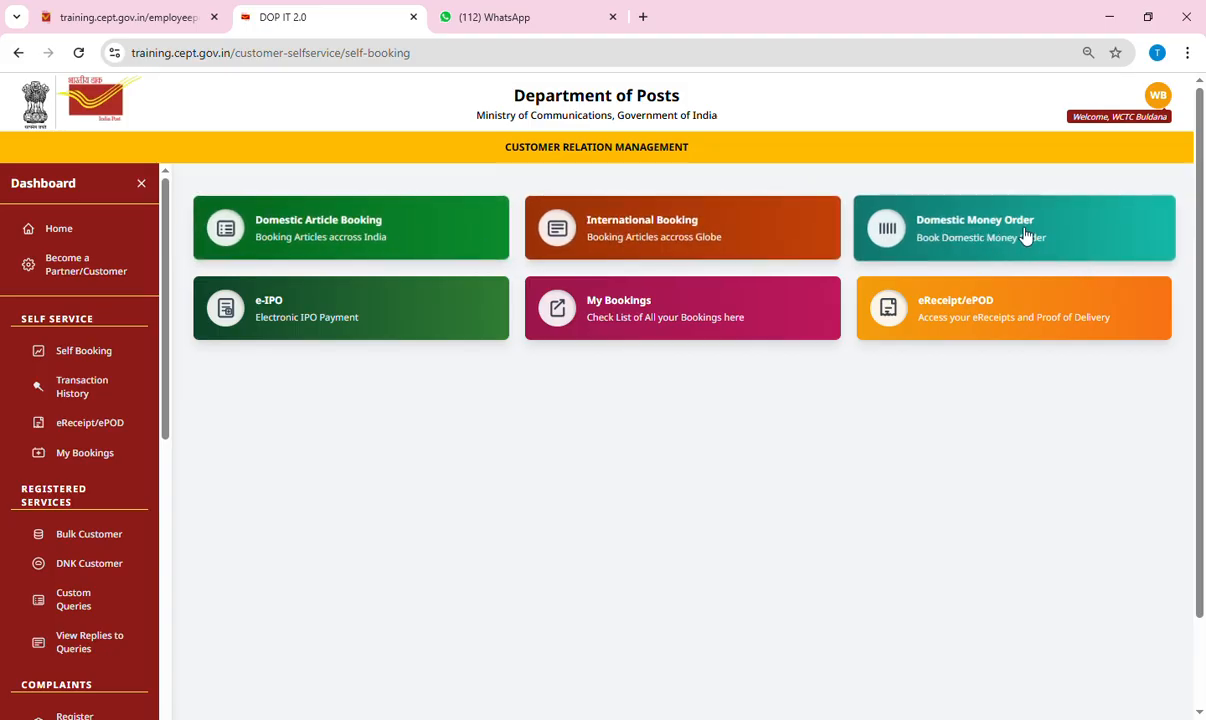
{"action": "left_click", "coordinate": [315, 232]}
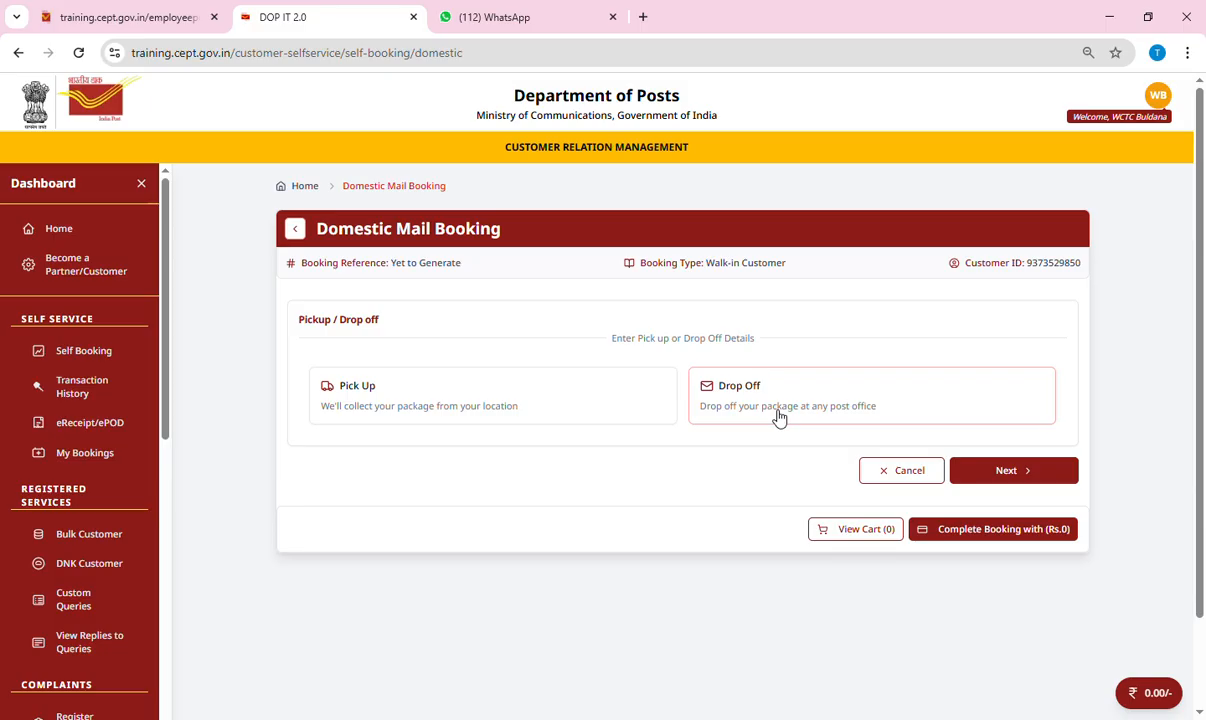
Choose Pick Up as the handover method and bring up the Pickup Information form.
{"action": "left_click", "coordinate": [412, 395]}
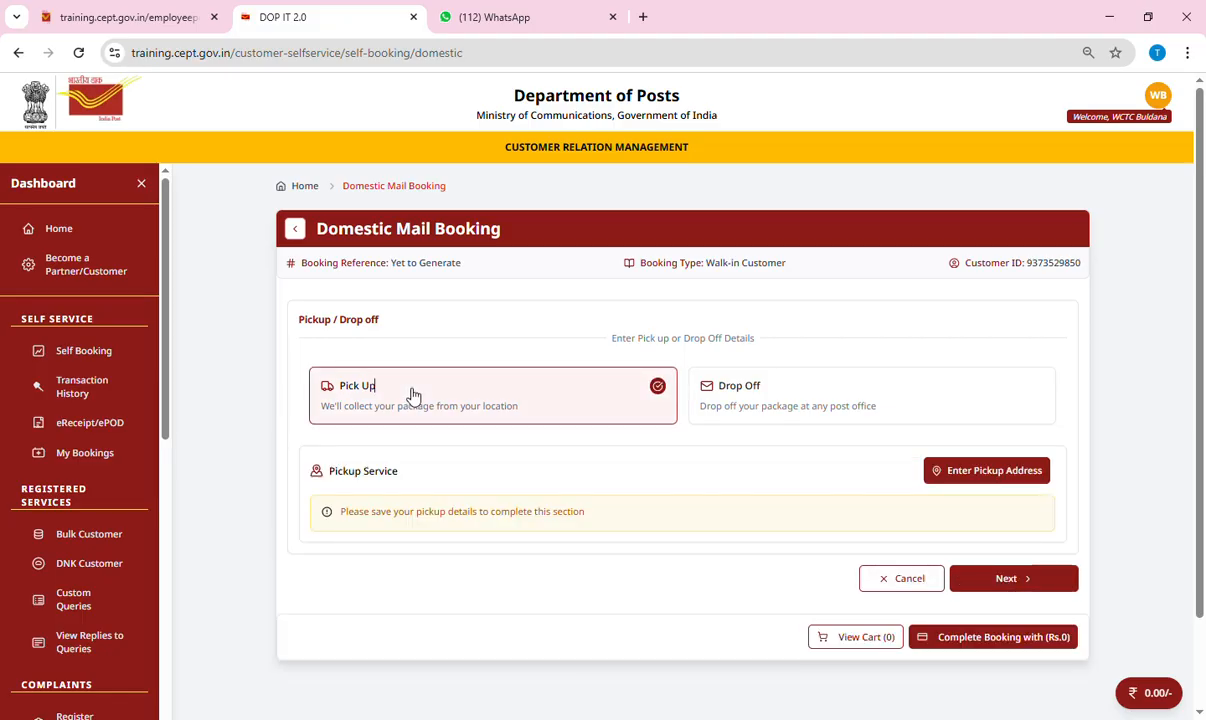
{"action": "left_click", "coordinate": [975, 480]}
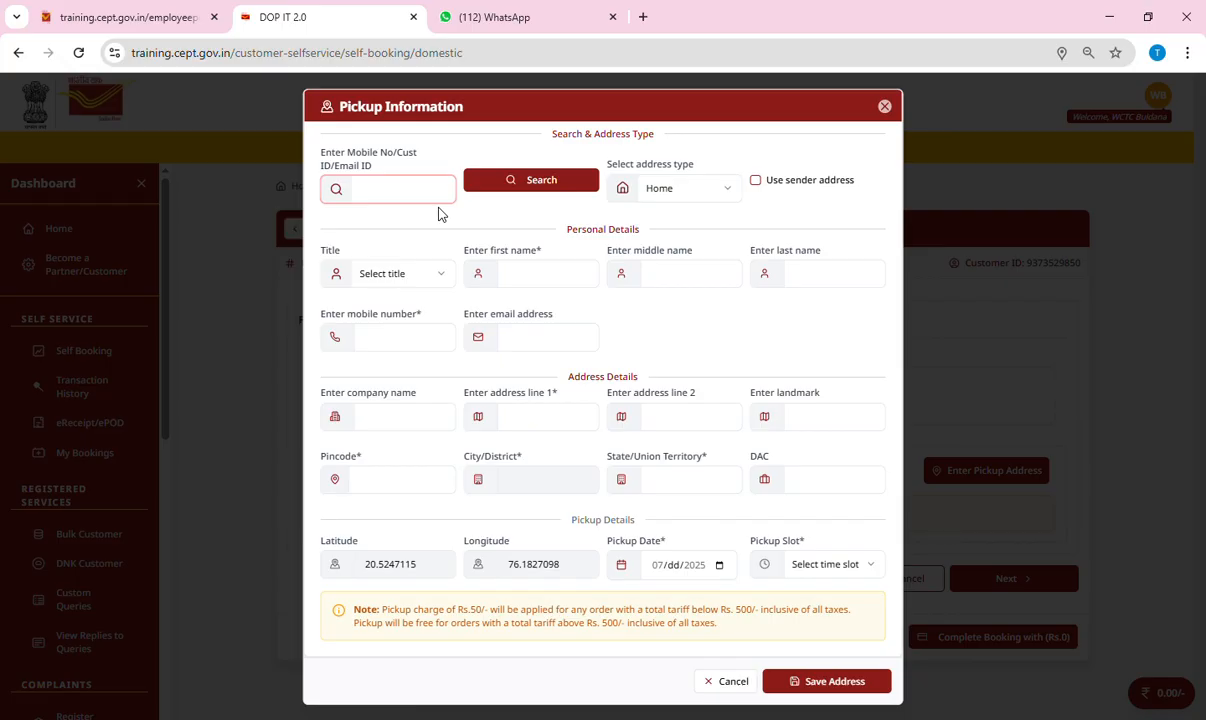
Search saved addresses for the customer's mobile number and dismiss the empty results.
{"action": "left_click", "coordinate": [558, 188]}
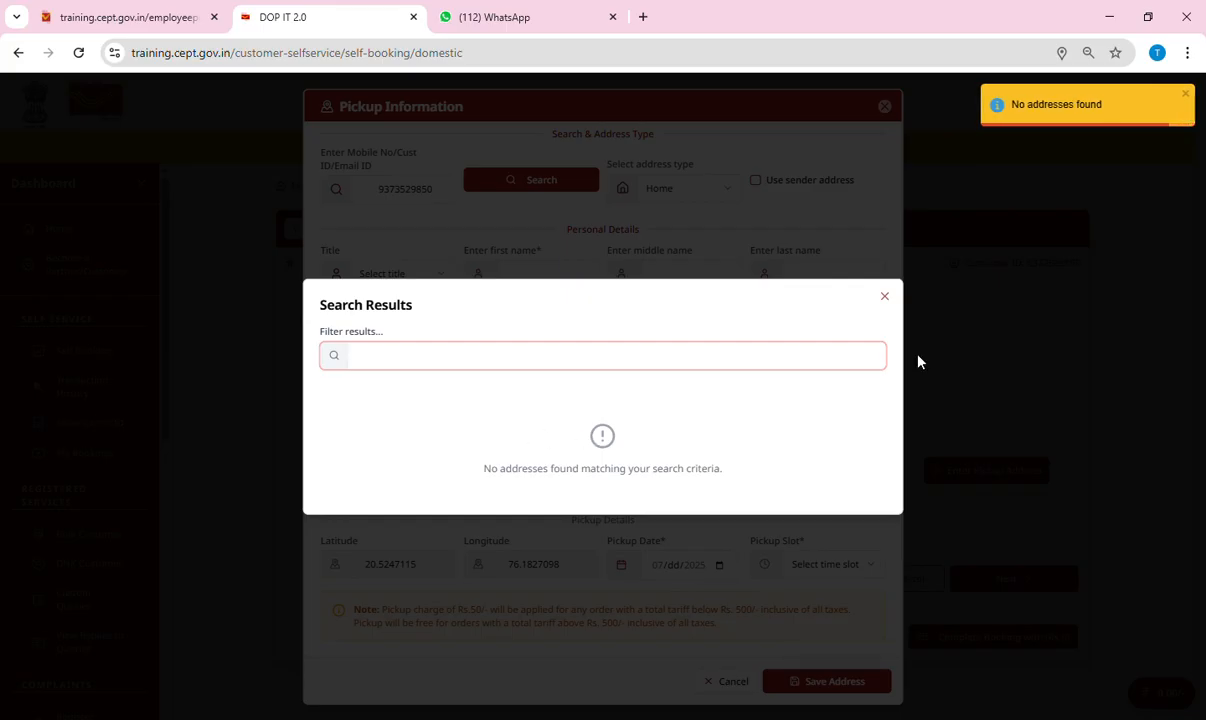
{"action": "left_click", "coordinate": [885, 297]}
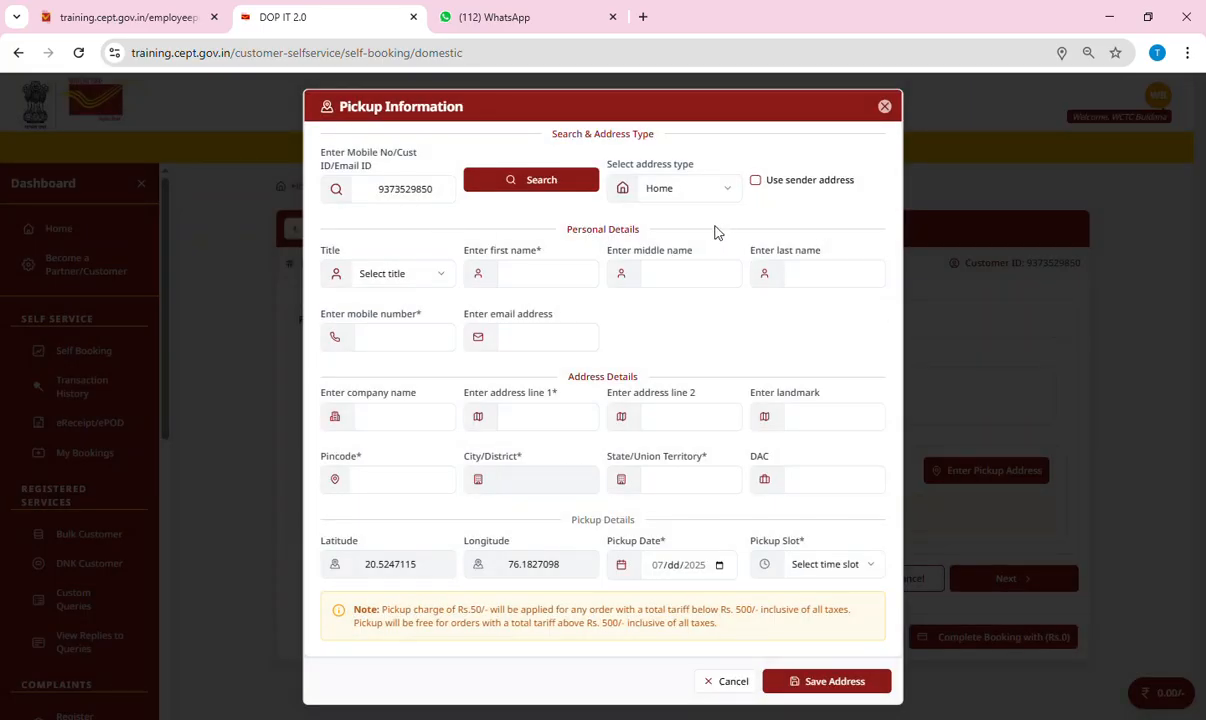
Enter the pickup contact's title Mr., full name, mobile number and e-mail.
{"action": "left_click", "coordinate": [385, 277]}
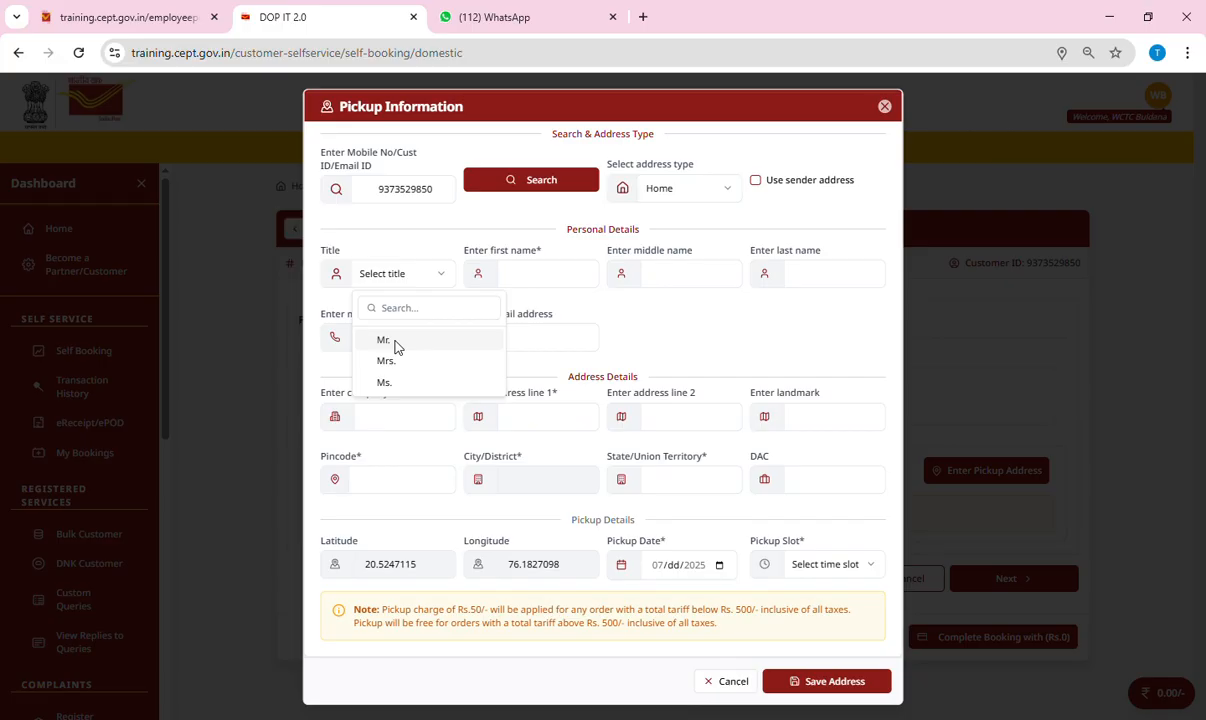
{"action": "left_click", "coordinate": [396, 341]}
{"action": "left_click", "coordinate": [552, 278]}
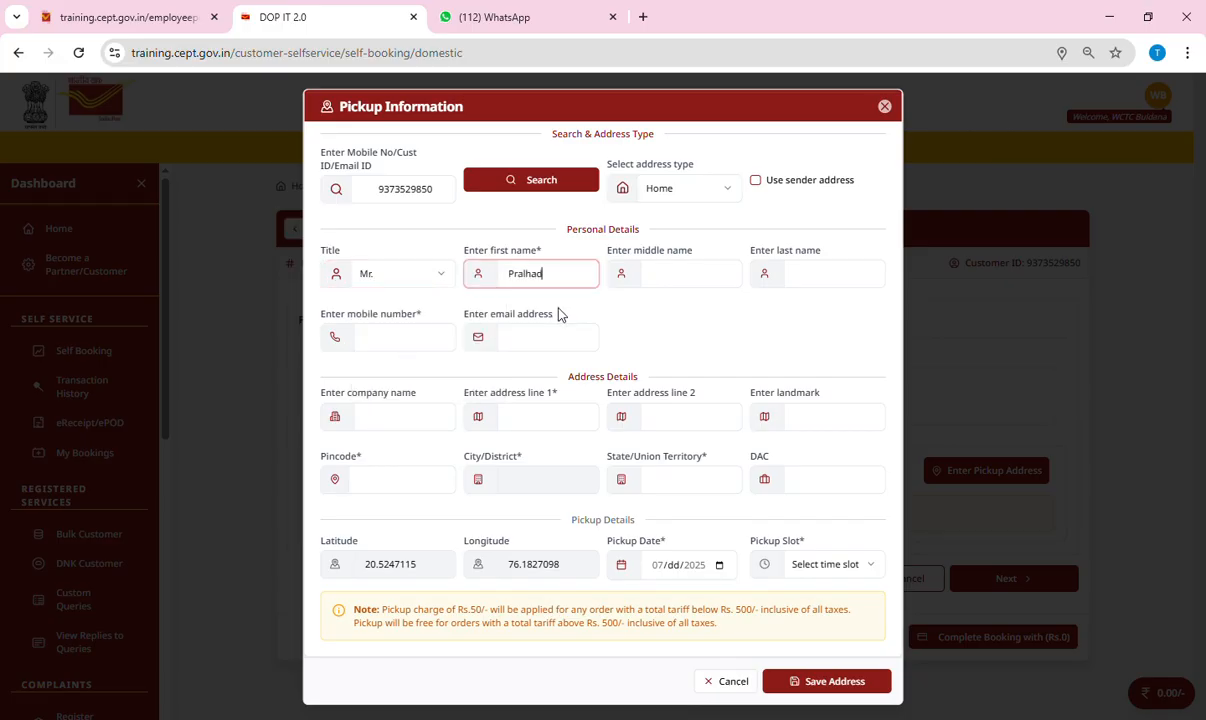
{"action": "key", "text": "Tab"}
{"action": "key", "text": "Tab"}
{"action": "key", "text": "Tab"}
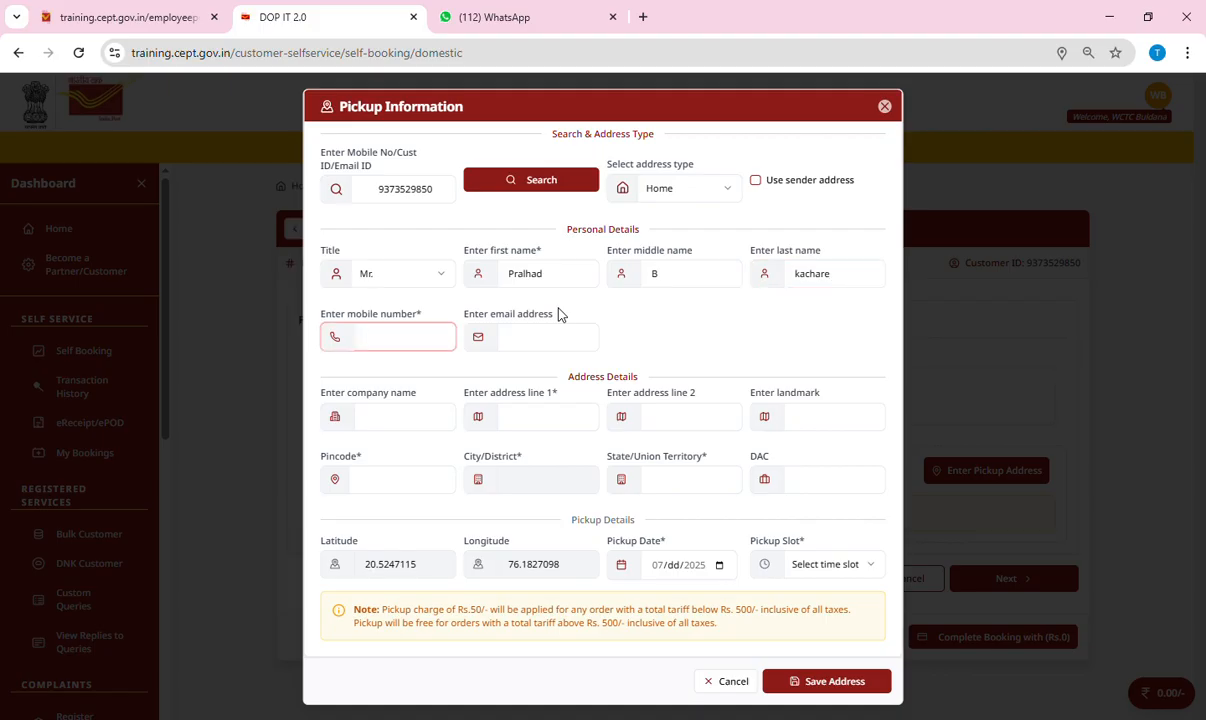
{"action": "key", "text": "Tab"}
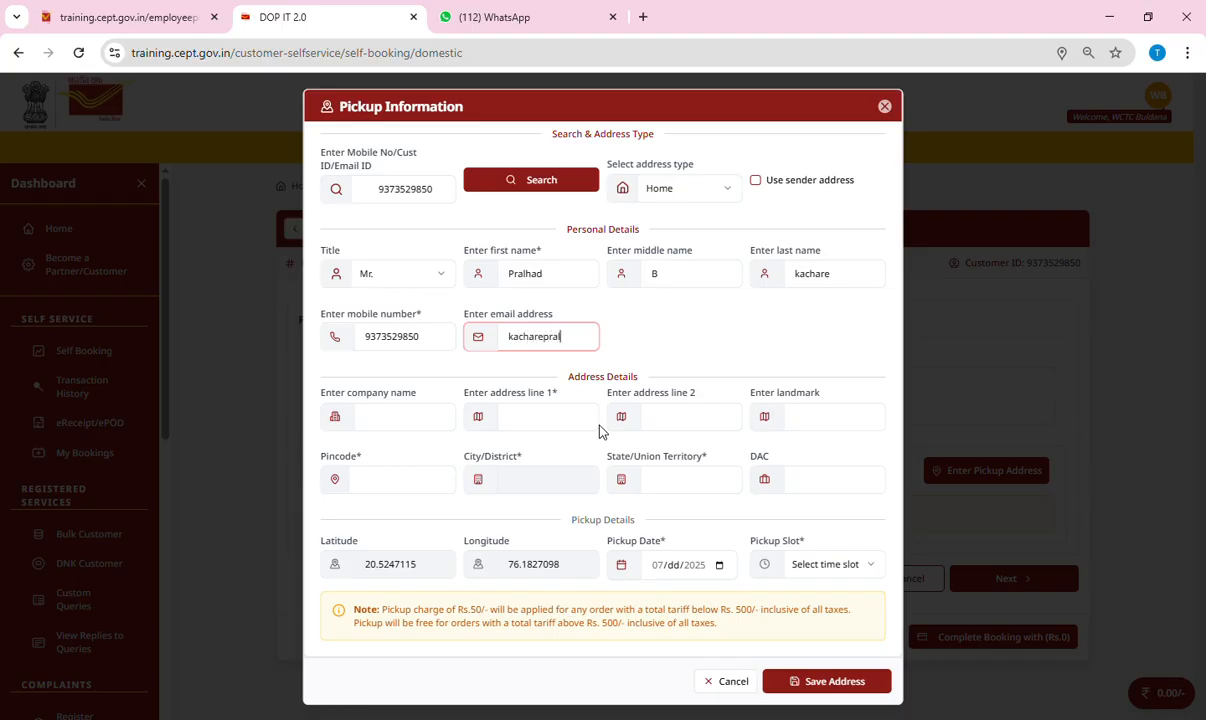
Fill in the pickup address lines and select Buldana H.O for pincode 443001.
{"action": "key", "text": "Tab"}
{"action": "key", "text": "Tab"}
{"action": "type", "text": "Saras"}
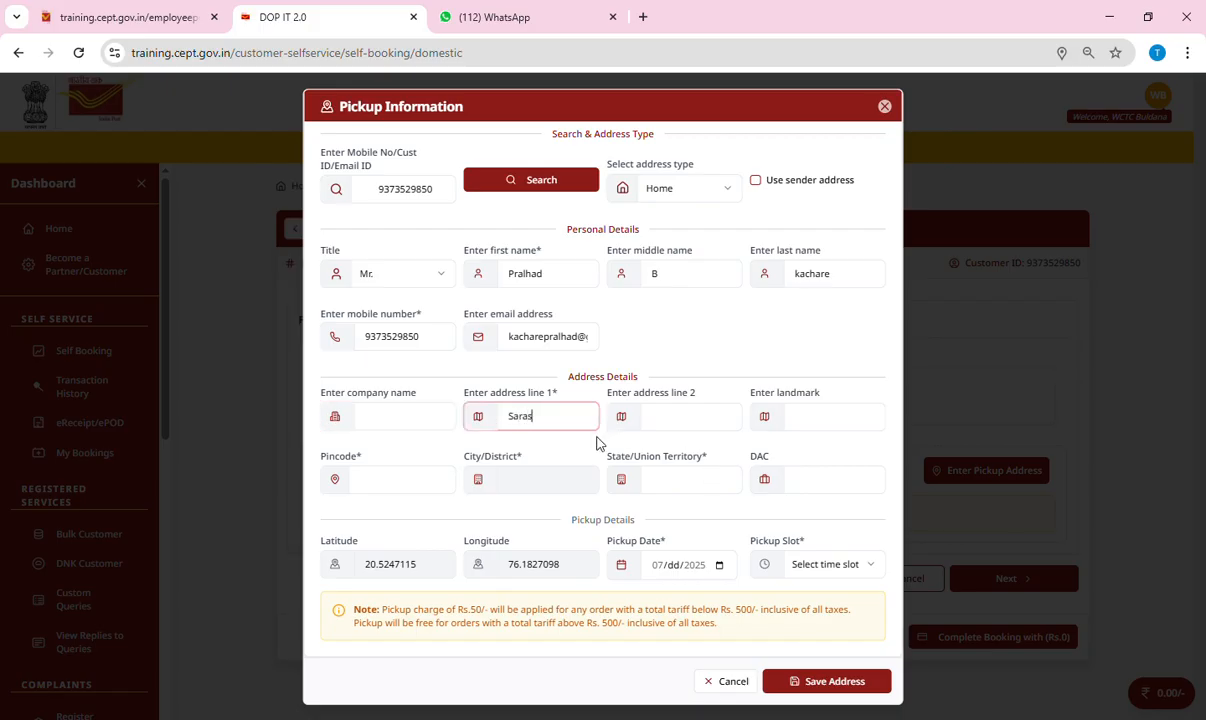
{"action": "type", "text": "wati Nagar"}
{"action": "key", "text": "Tab"}
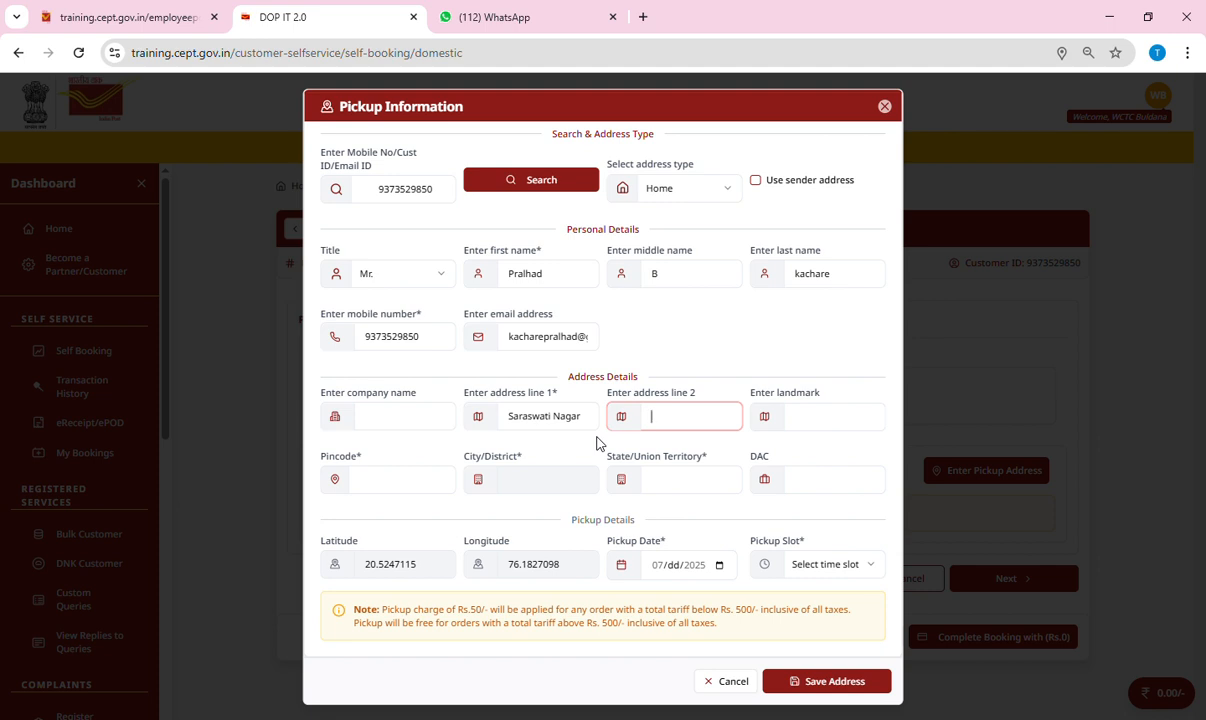
{"action": "type", "text": "Buldanna"}
{"action": "key", "text": "BackSpace"}
{"action": "key", "text": "BackSpace"}
{"action": "key", "text": "BackSpace"}
{"action": "type", "text": "na"}
{"action": "key", "text": "Tab"}
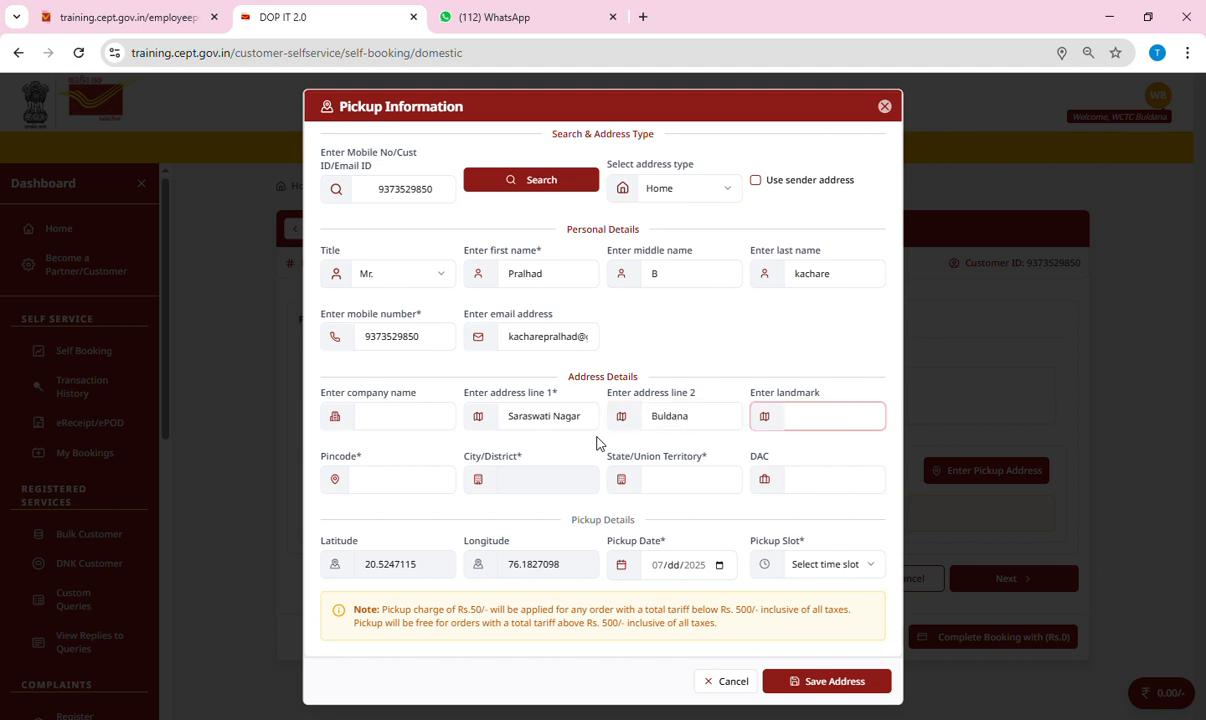
{"action": "left_click", "coordinate": [384, 481]}
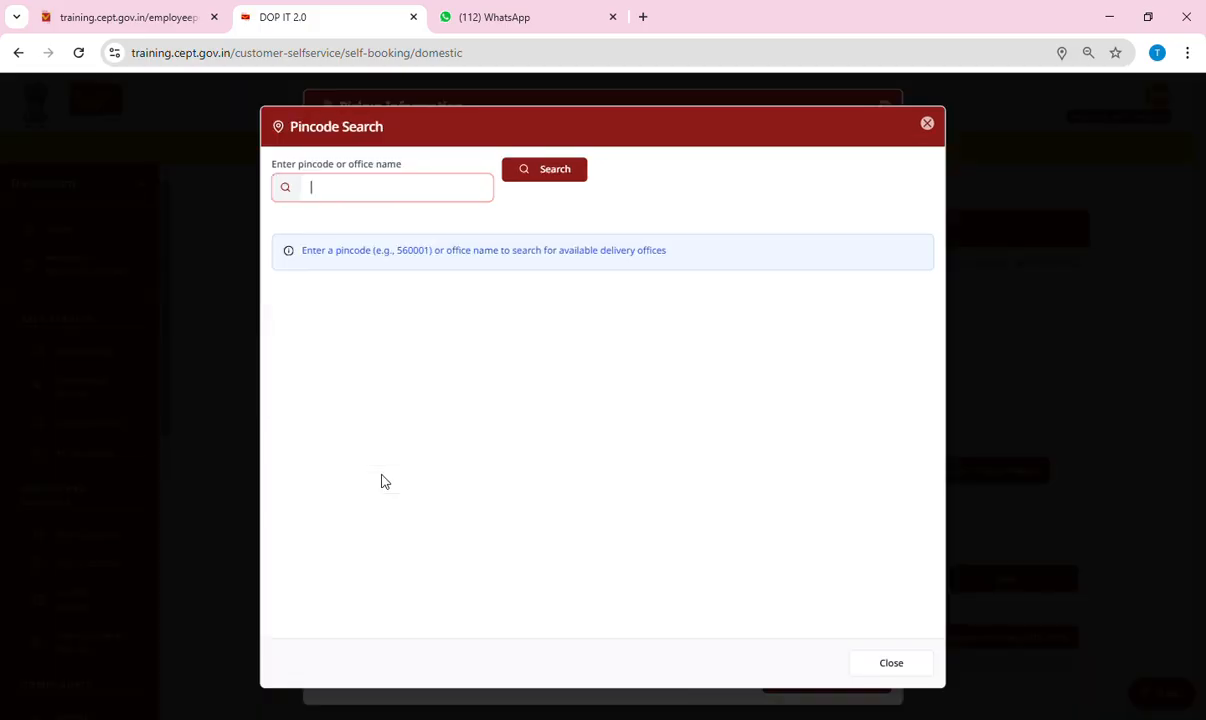
{"action": "type", "text": "443001"}
{"action": "key", "text": "Return"}
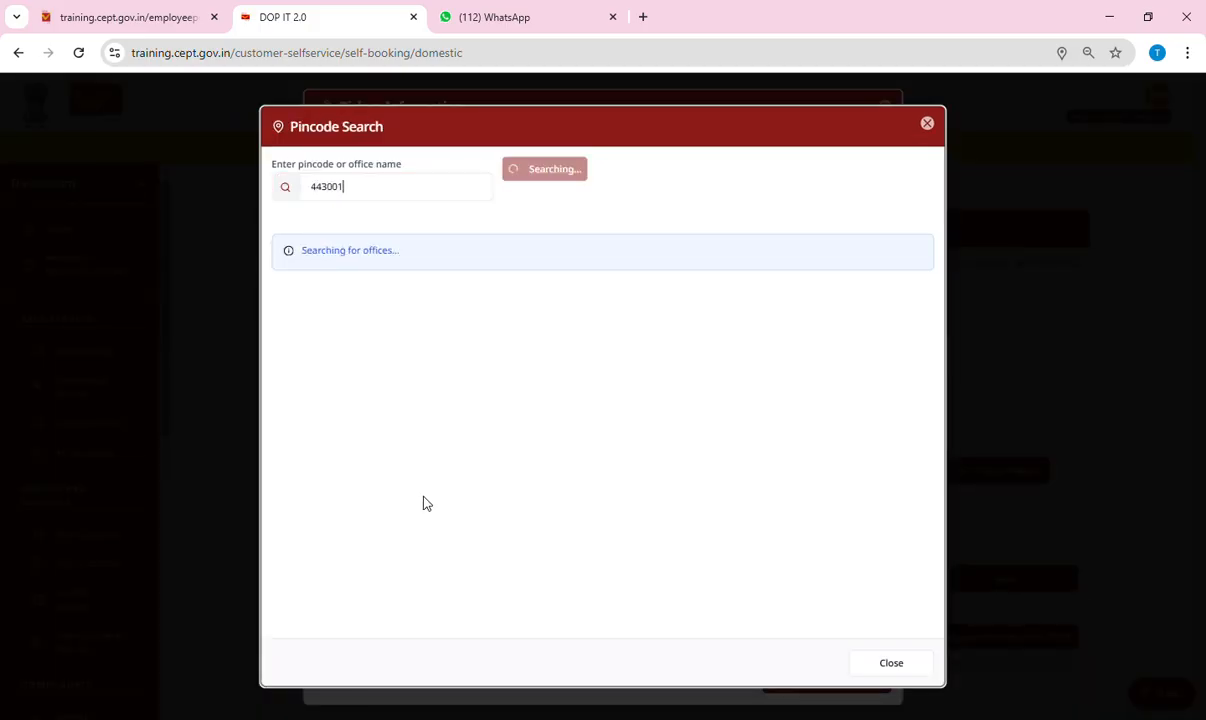
{"action": "left_click", "coordinate": [309, 381]}
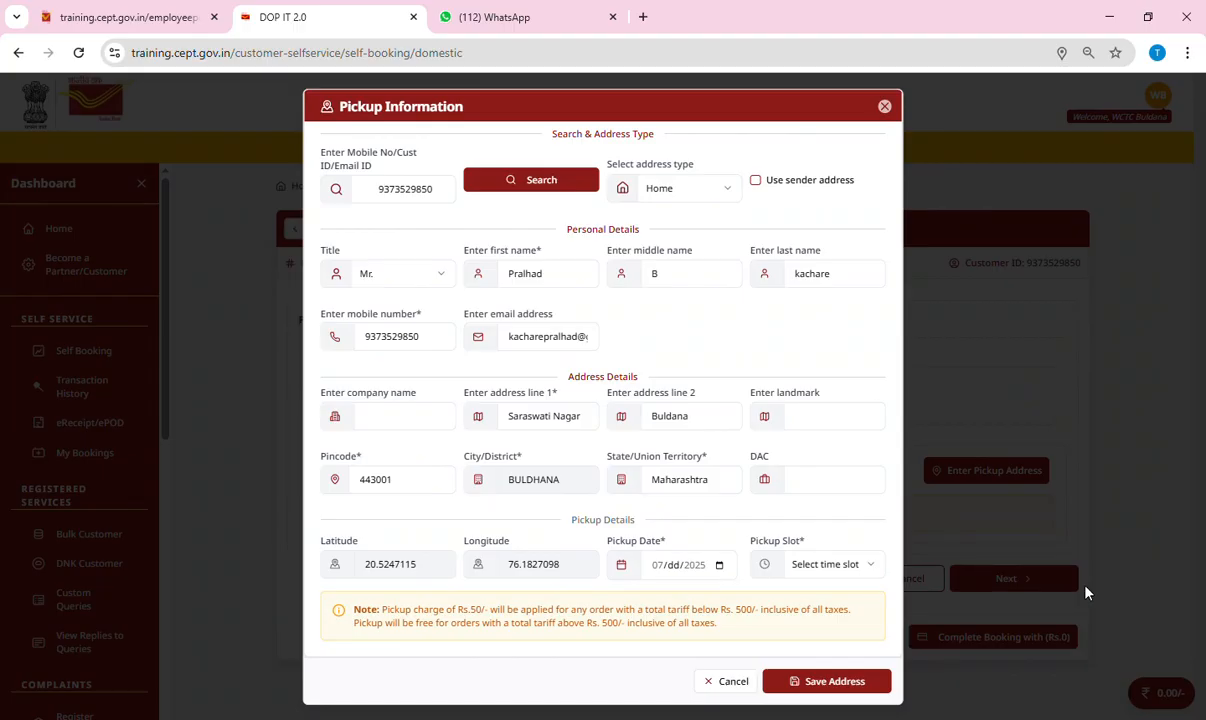
Set the pickup date to 12 July 2025, slot 19:00-20:00, and save the address.
{"action": "left_click", "coordinate": [817, 490]}
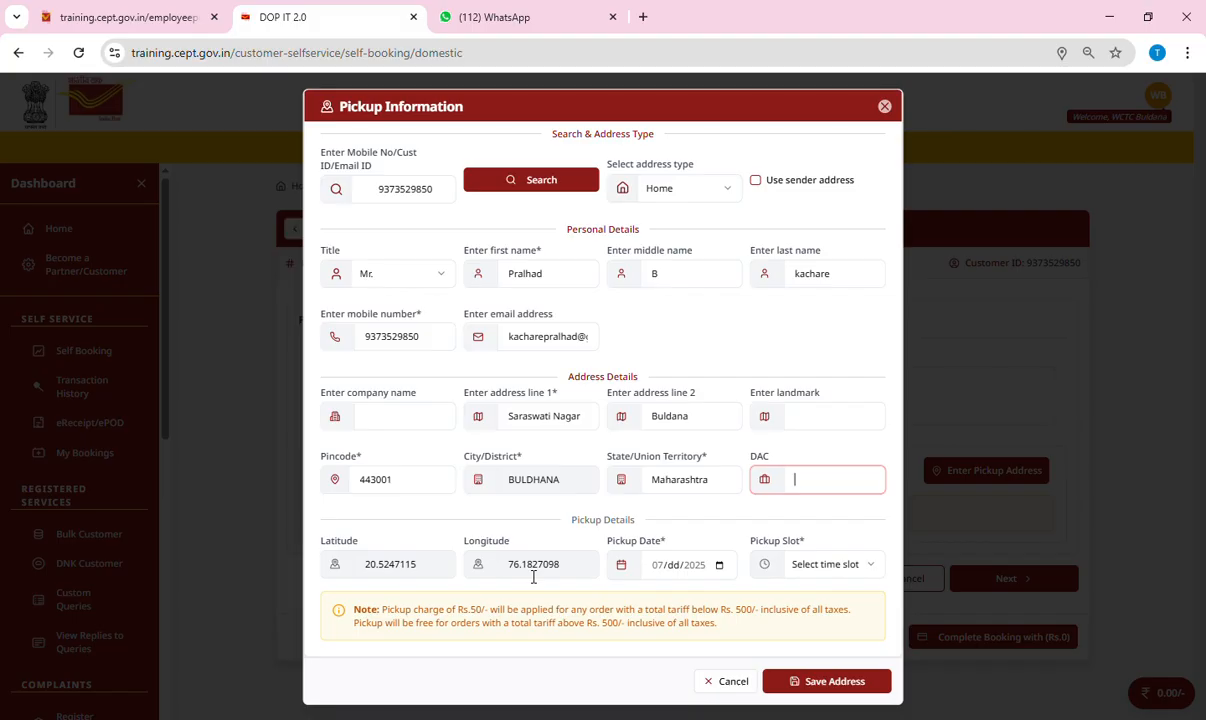
{"action": "left_click", "coordinate": [721, 569]}
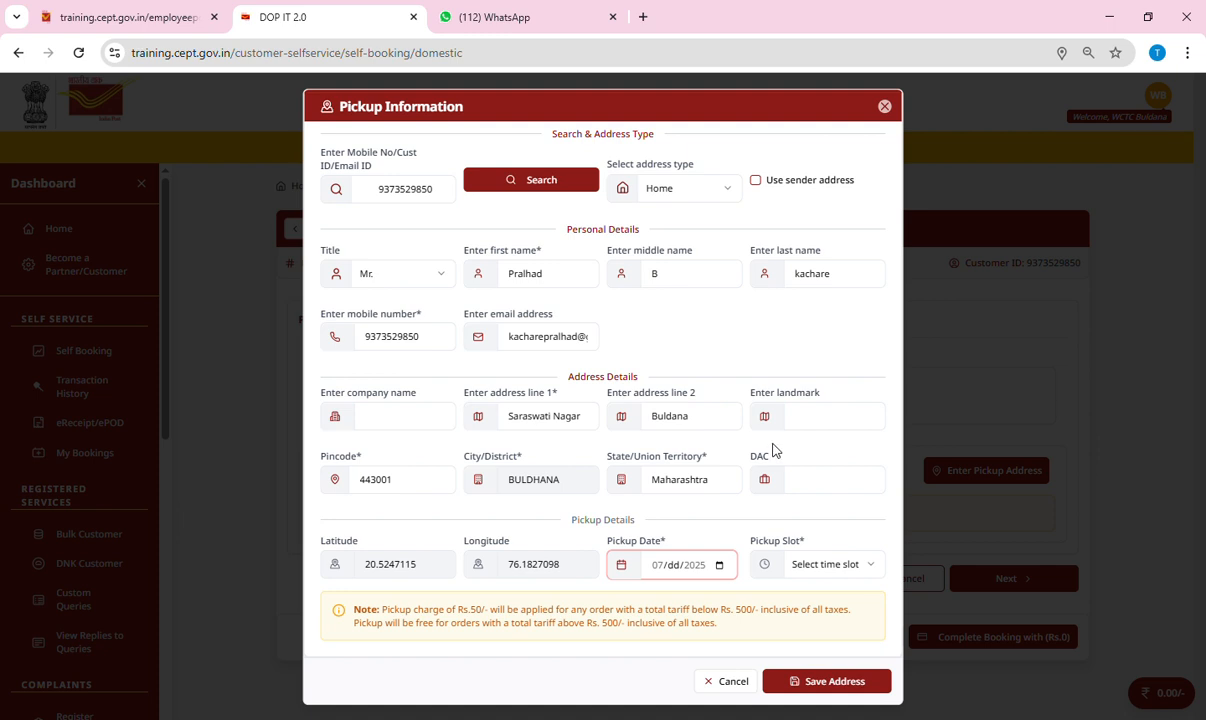
{"action": "type", "text": "12"}
{"action": "left_click", "coordinate": [846, 568]}
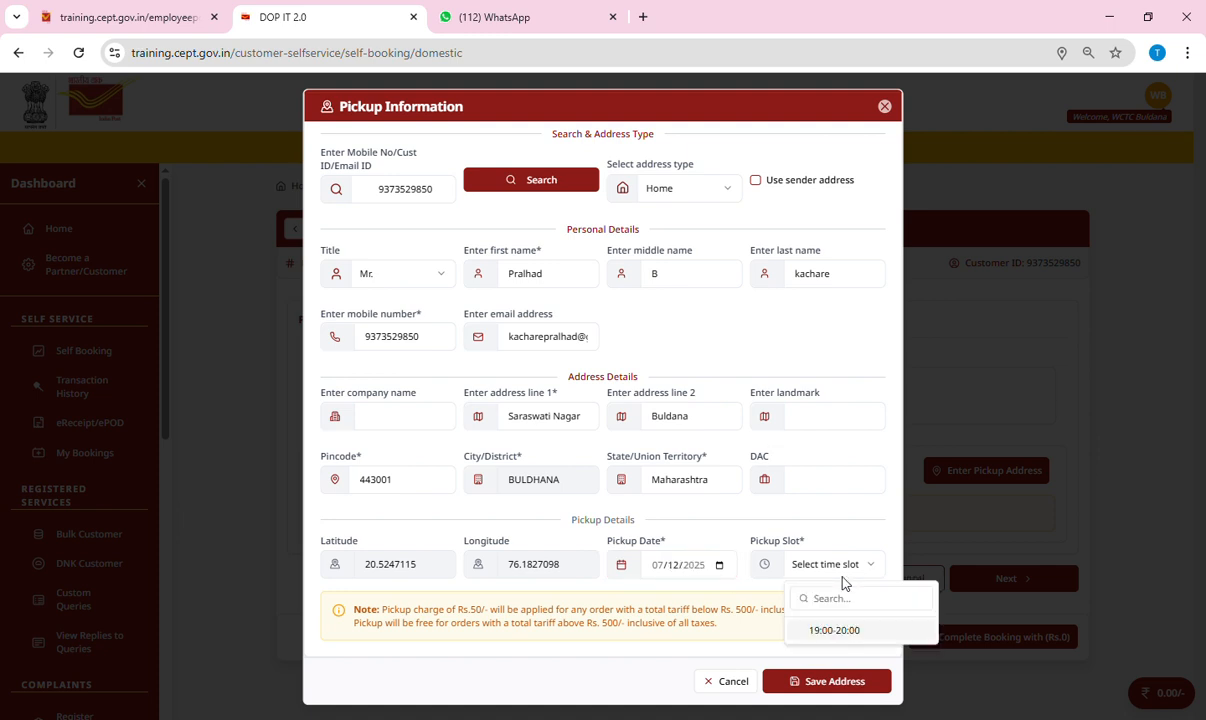
{"action": "left_click", "coordinate": [842, 634]}
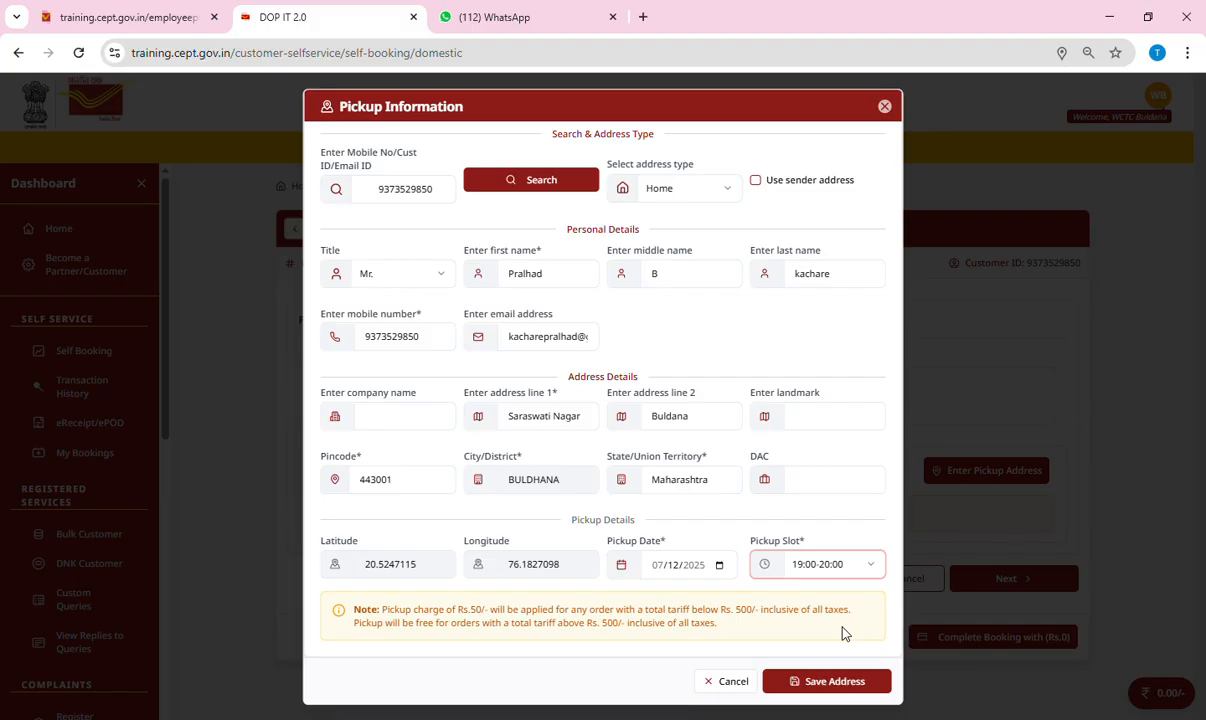
{"action": "left_click", "coordinate": [822, 684]}
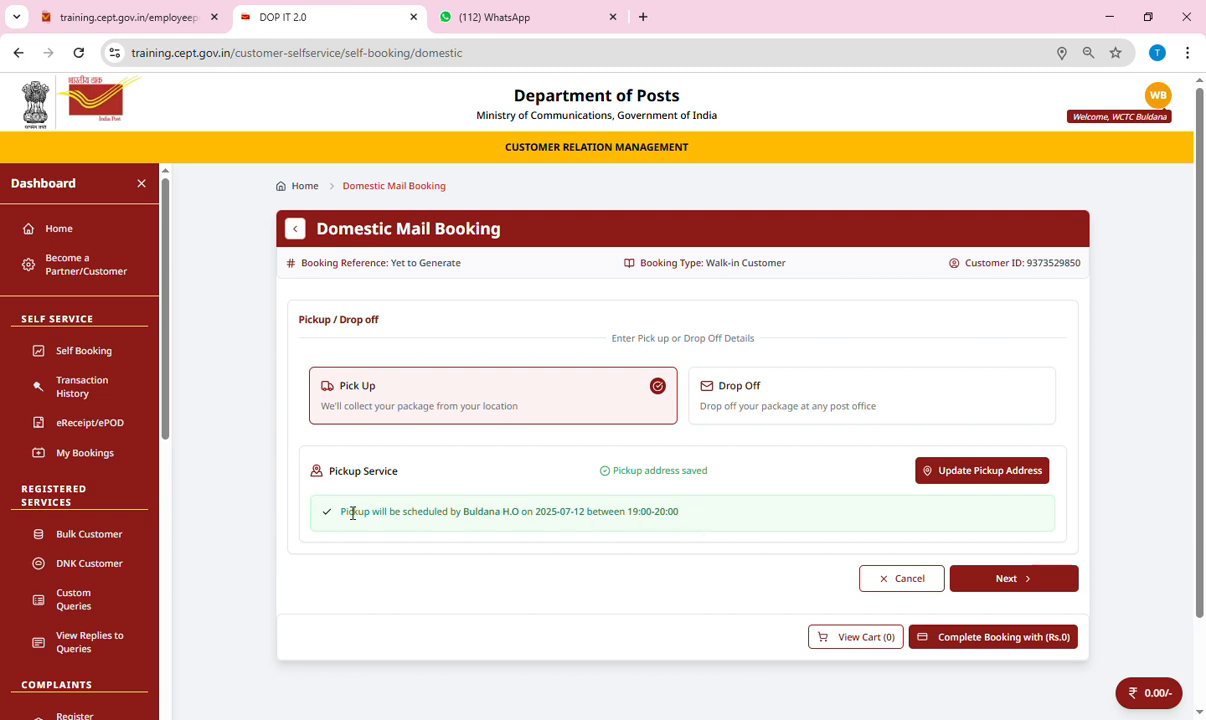
Select Yavatmal H.O (445001) as destination, enter 50 g weight, and request suggested services.
{"action": "left_click", "coordinate": [995, 585]}
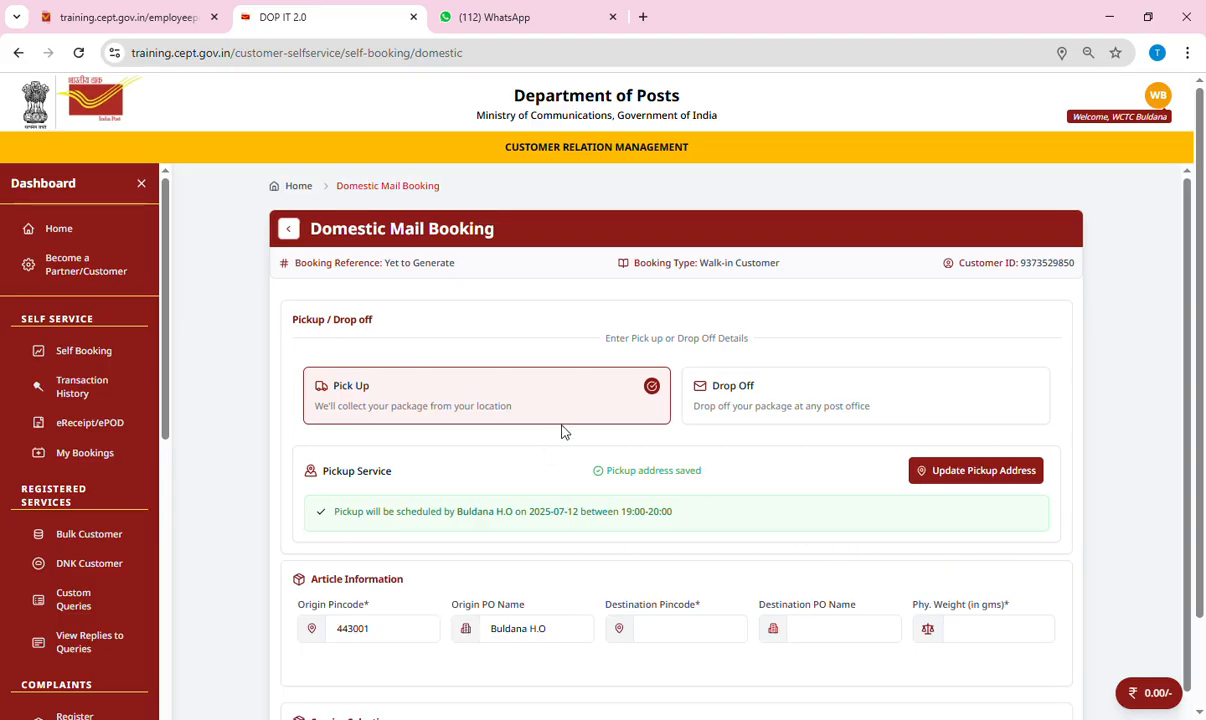
{"action": "scroll", "coordinate": [567, 428], "scroll_direction": "down", "scroll_amount": 3}
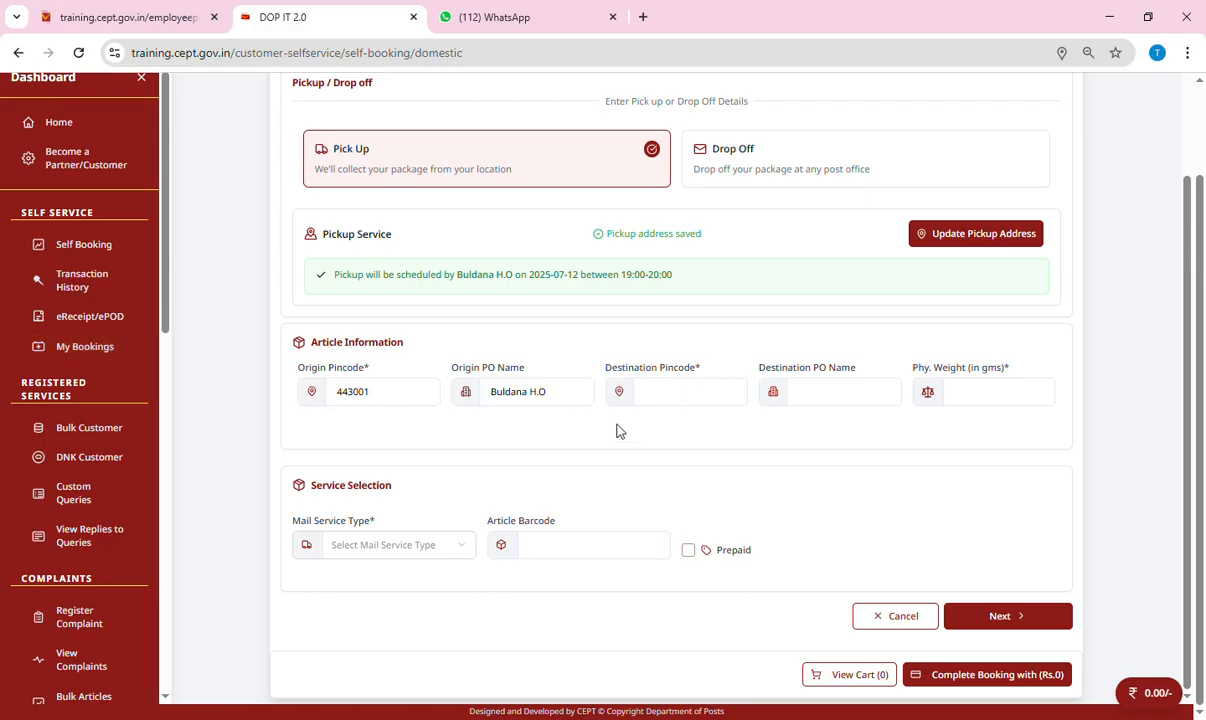
{"action": "left_click", "coordinate": [690, 407]}
{"action": "type", "text": "44500"}
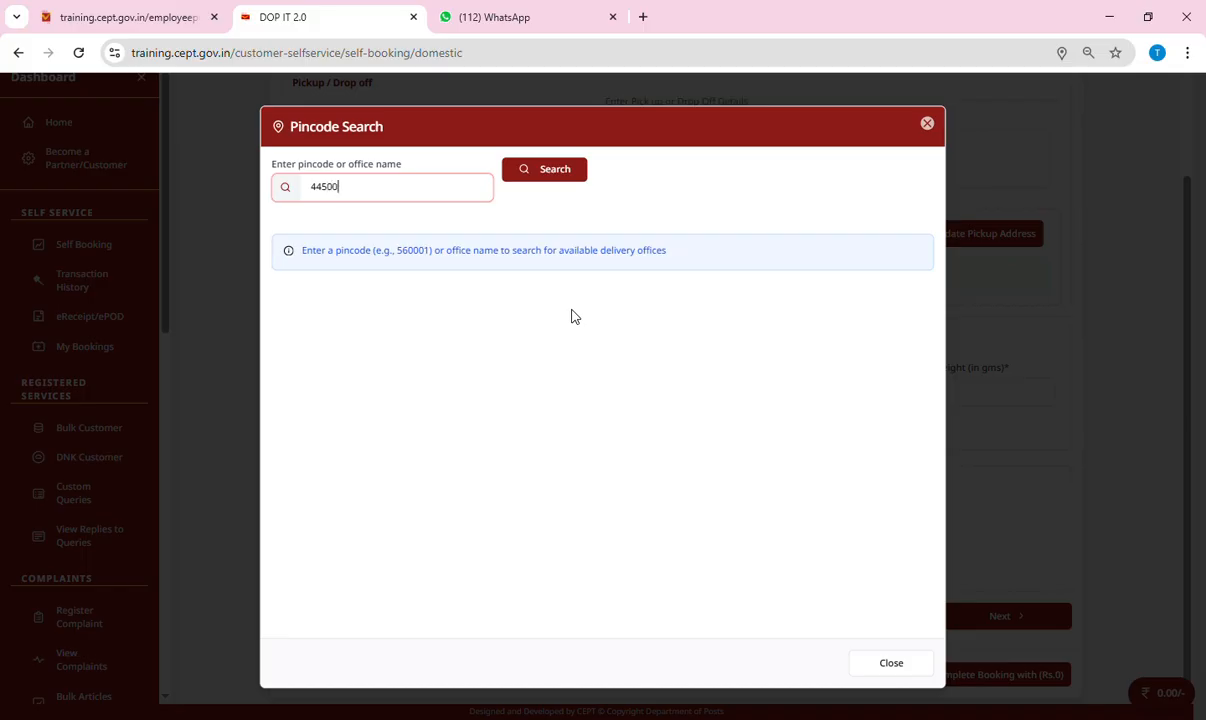
{"action": "type", "text": "1"}
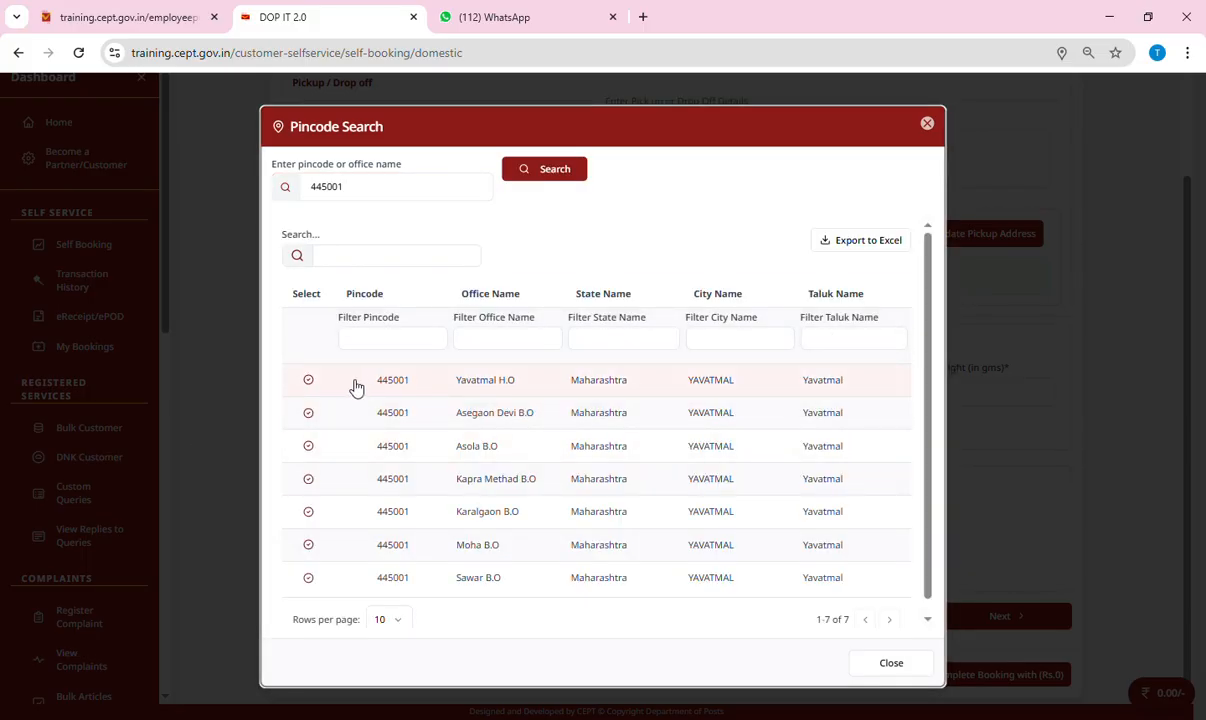
{"action": "left_click", "coordinate": [310, 382]}
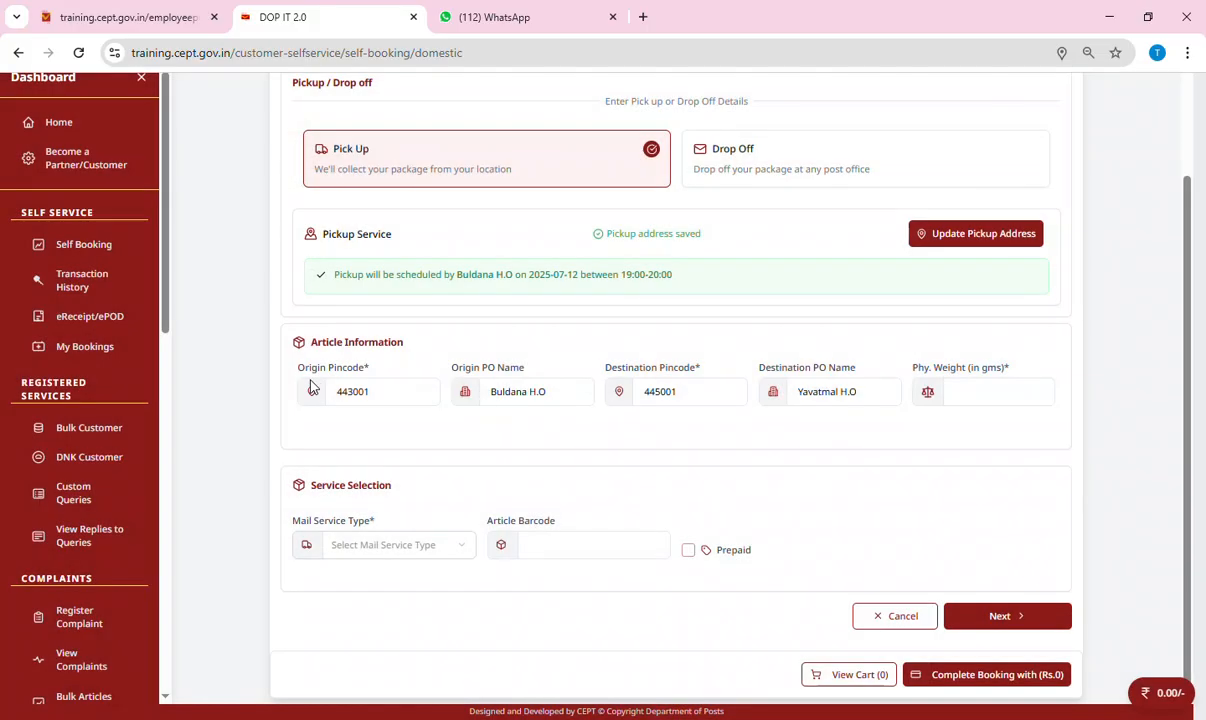
{"action": "left_click", "coordinate": [988, 401]}
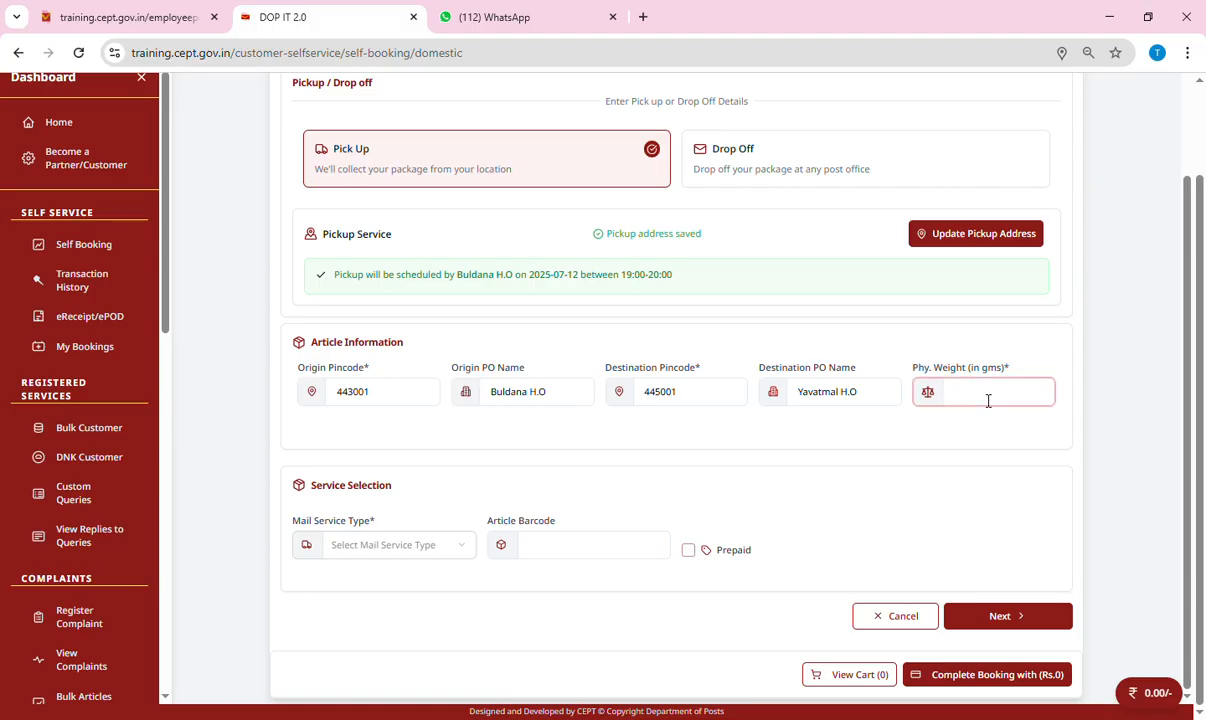
{"action": "type", "text": "50"}
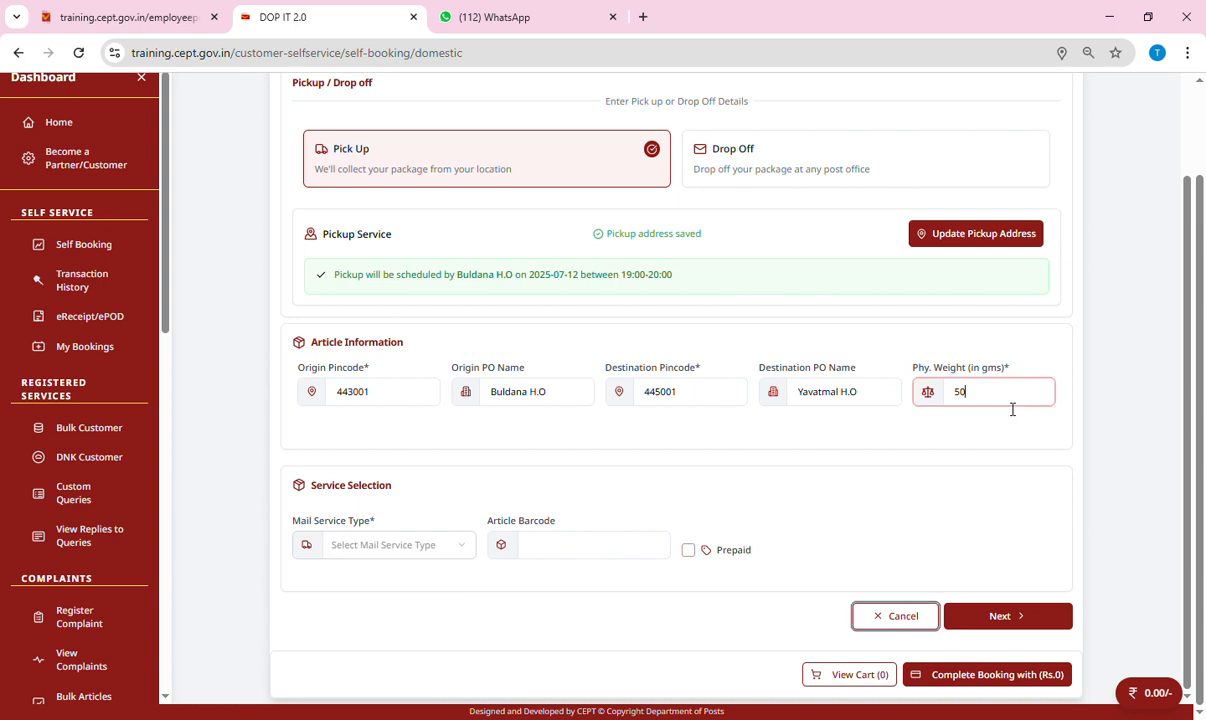
{"action": "left_click", "coordinate": [993, 614]}
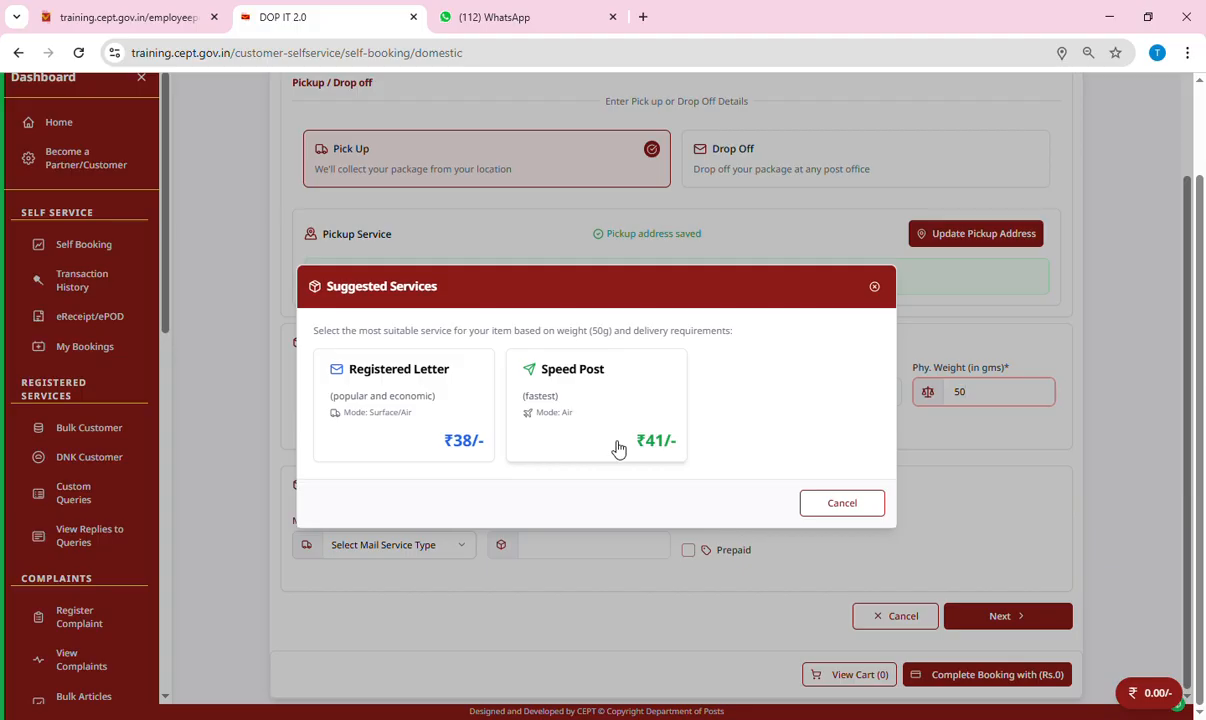
Choose Speed Post as the mail service for the article.
{"action": "left_click", "coordinate": [656, 449]}
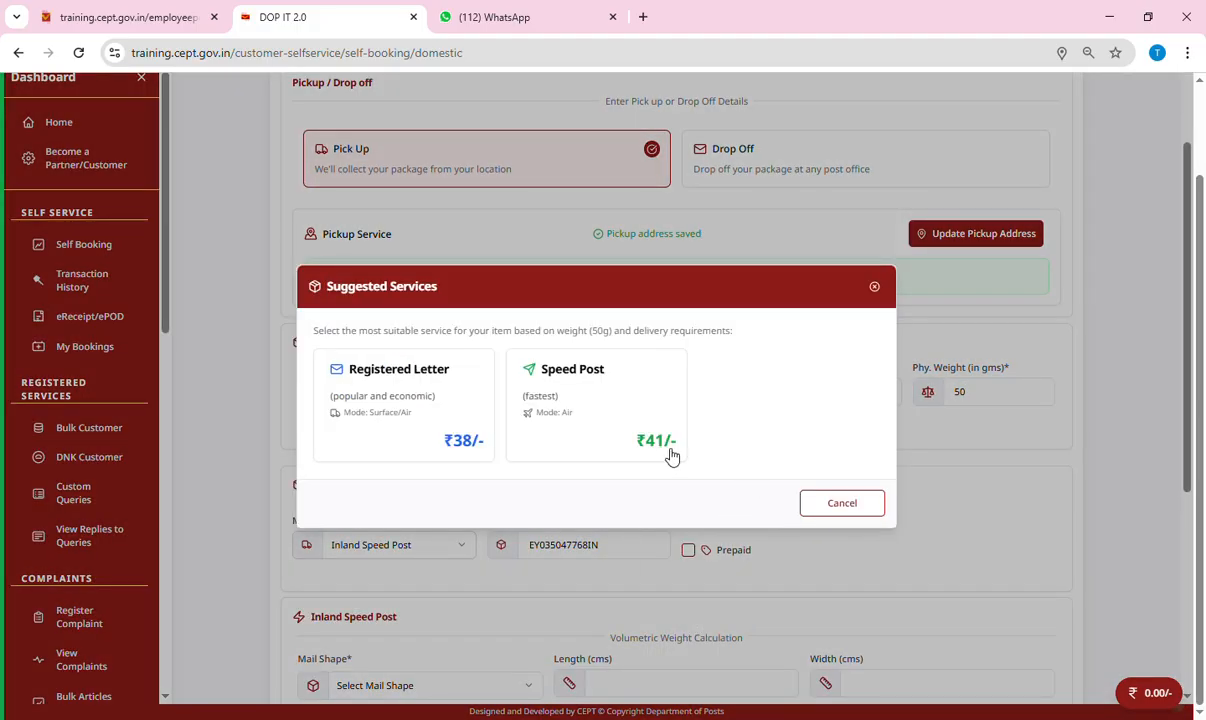
{"action": "left_click", "coordinate": [656, 449]}
{"action": "scroll", "coordinate": [654, 566], "scroll_direction": "down", "scroll_amount": 2}
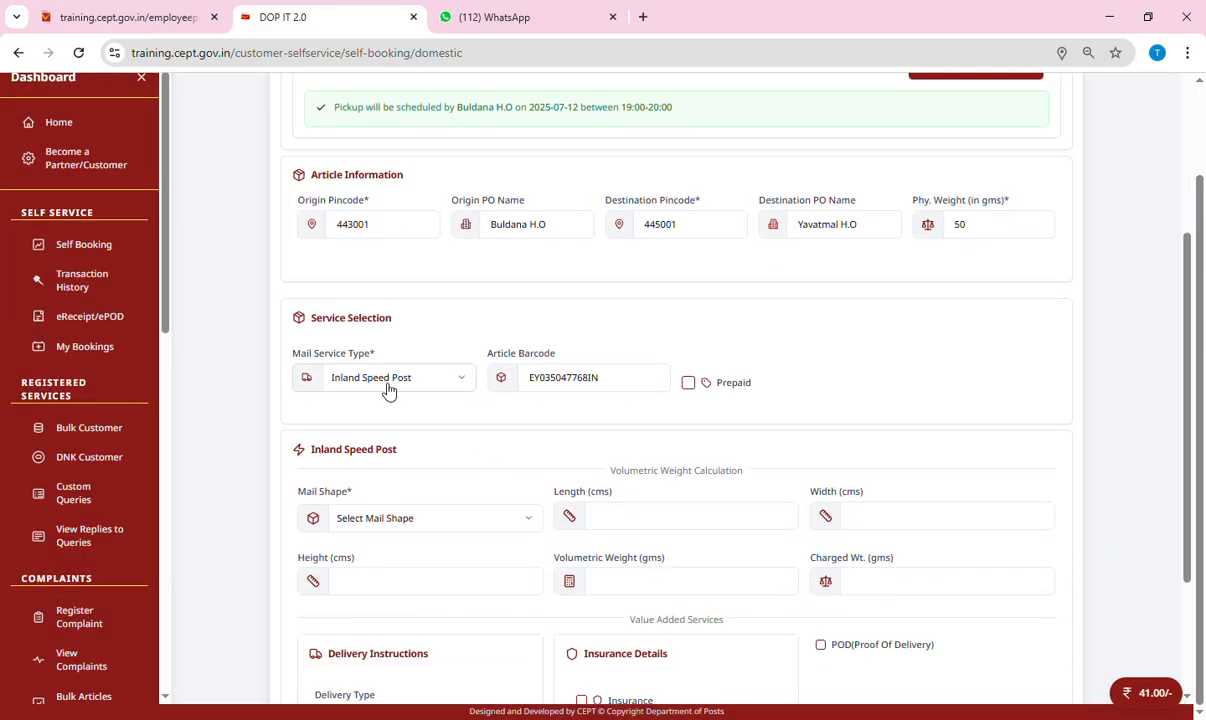
{"action": "left_click_drag", "start_coordinate": [601, 377], "coordinate": [502, 377]}
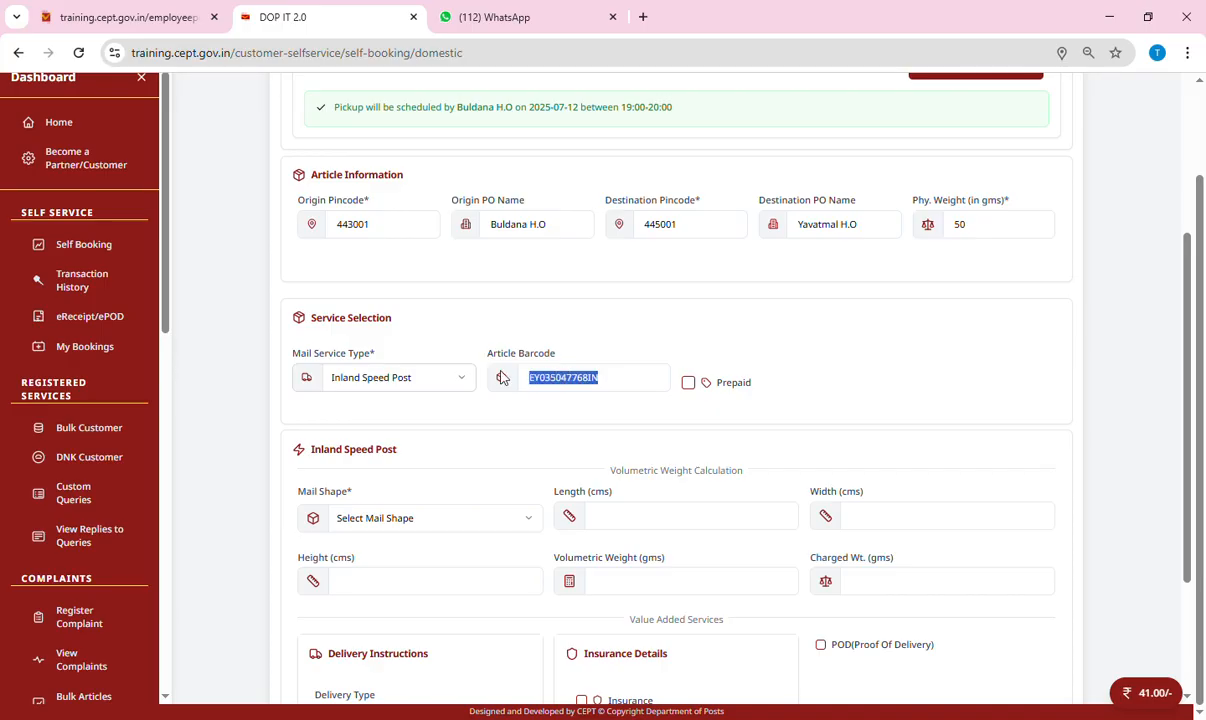
{"action": "left_click", "coordinate": [630, 382]}
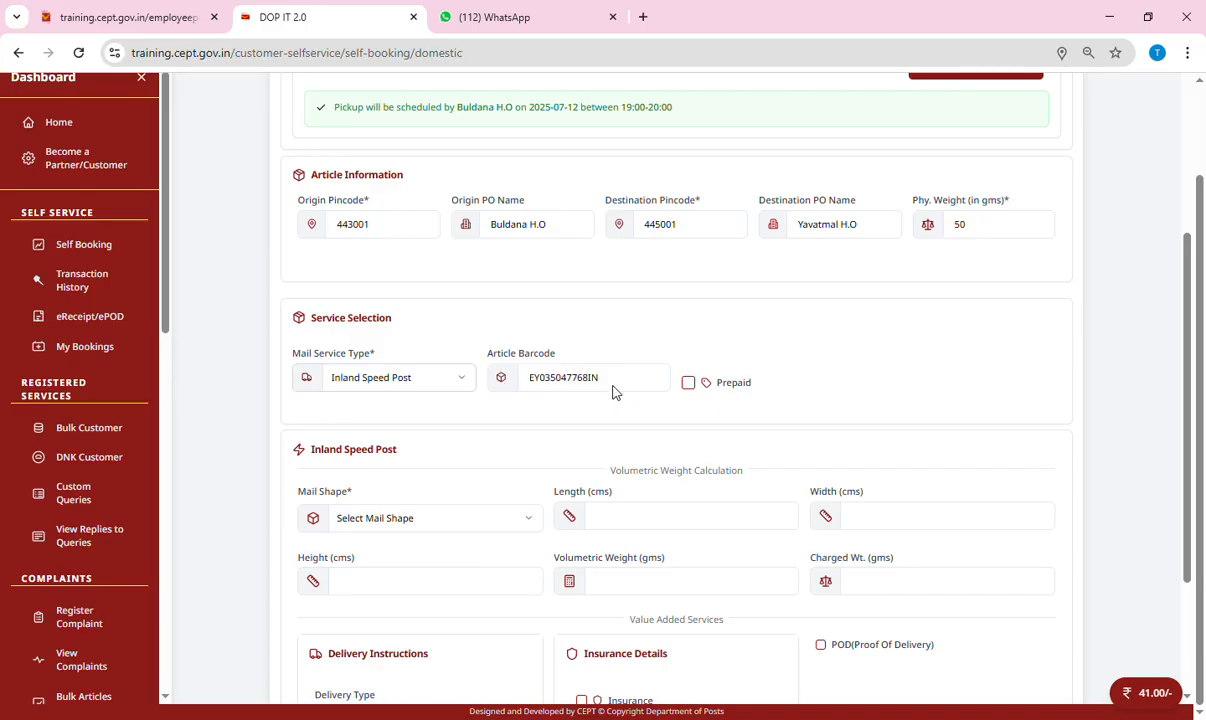
Mark the article prepaid with Postage Stamps worth 91.
{"action": "left_click", "coordinate": [689, 384]}
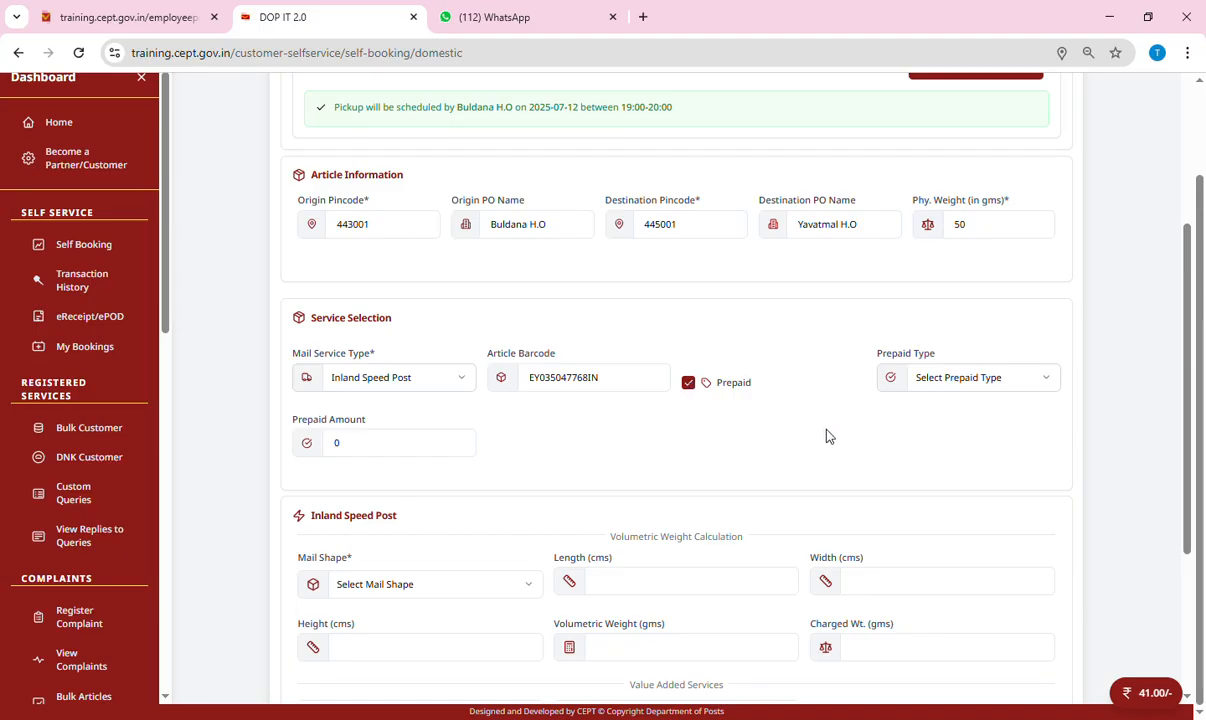
{"action": "left_click", "coordinate": [990, 383]}
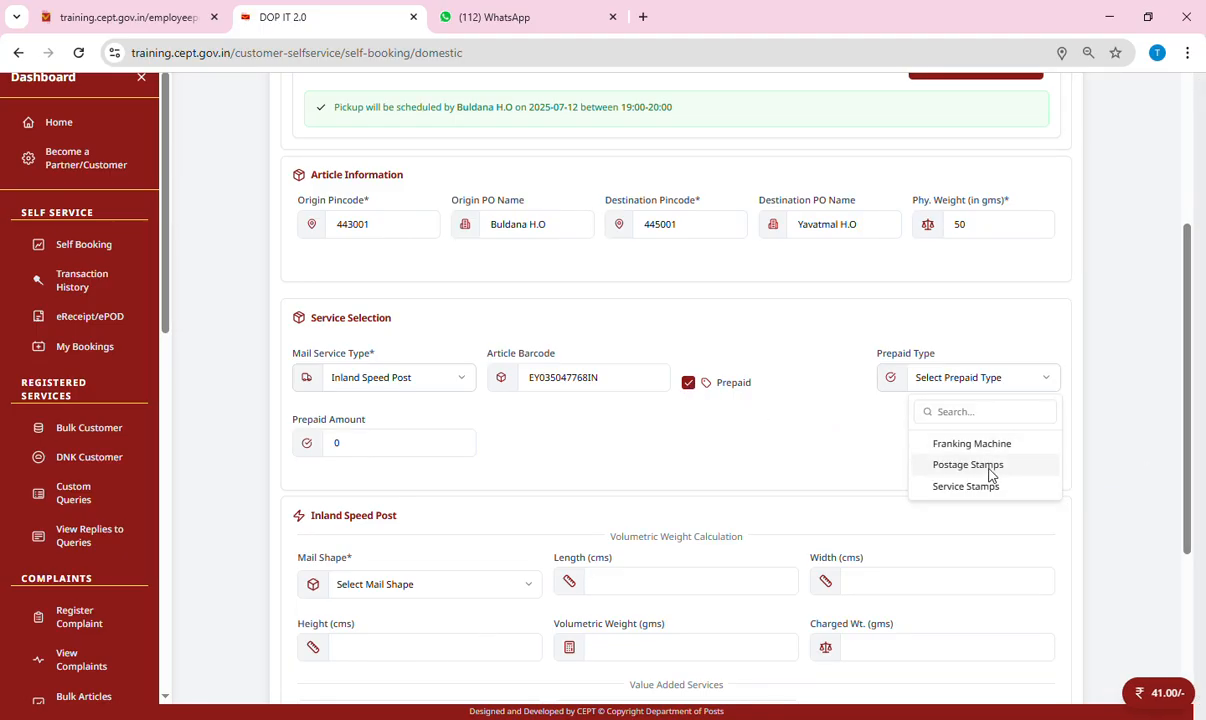
{"action": "left_click", "coordinate": [968, 465]}
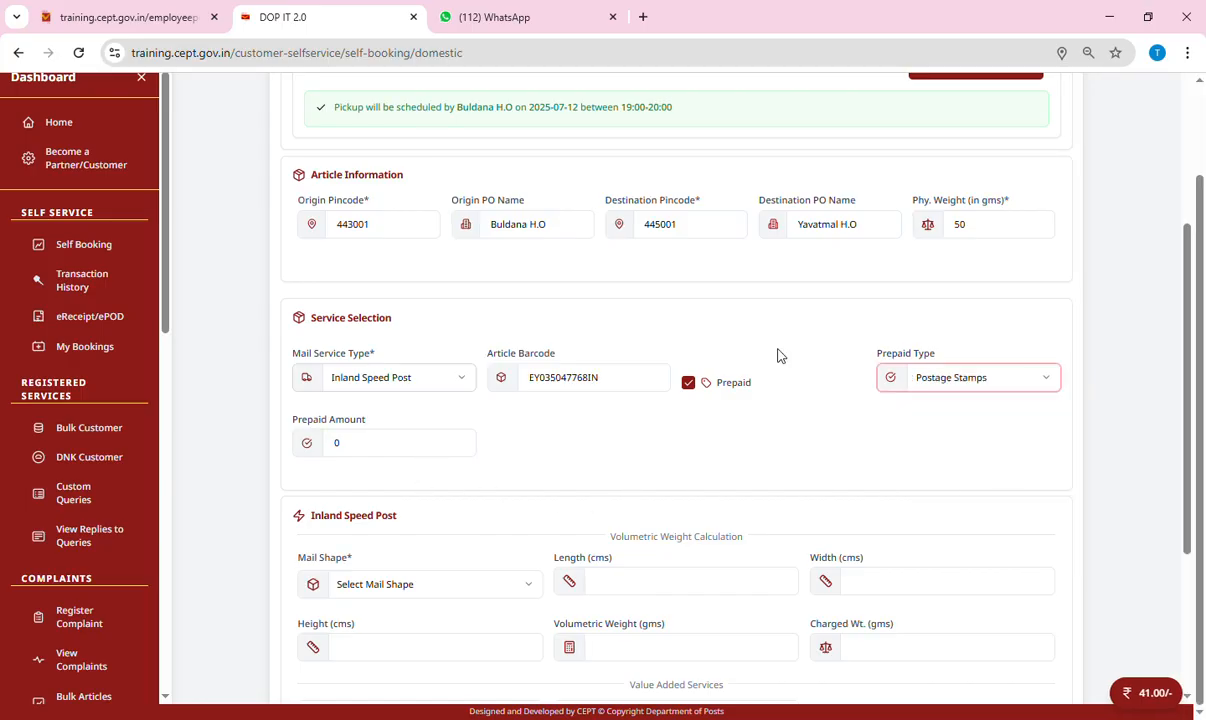
{"action": "key", "text": "Tab"}
{"action": "scroll", "coordinate": [693, 527], "scroll_direction": "down", "scroll_amount": 3}
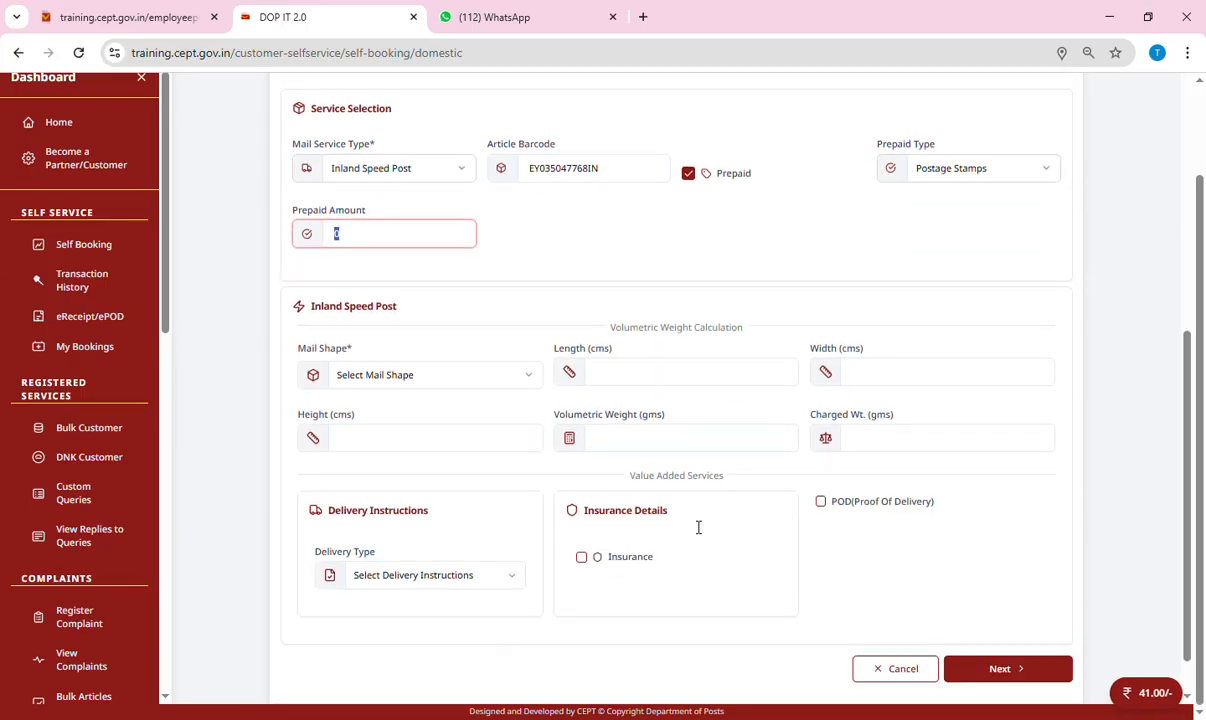
{"action": "scroll", "coordinate": [693, 527], "scroll_direction": "up", "scroll_amount": 2}
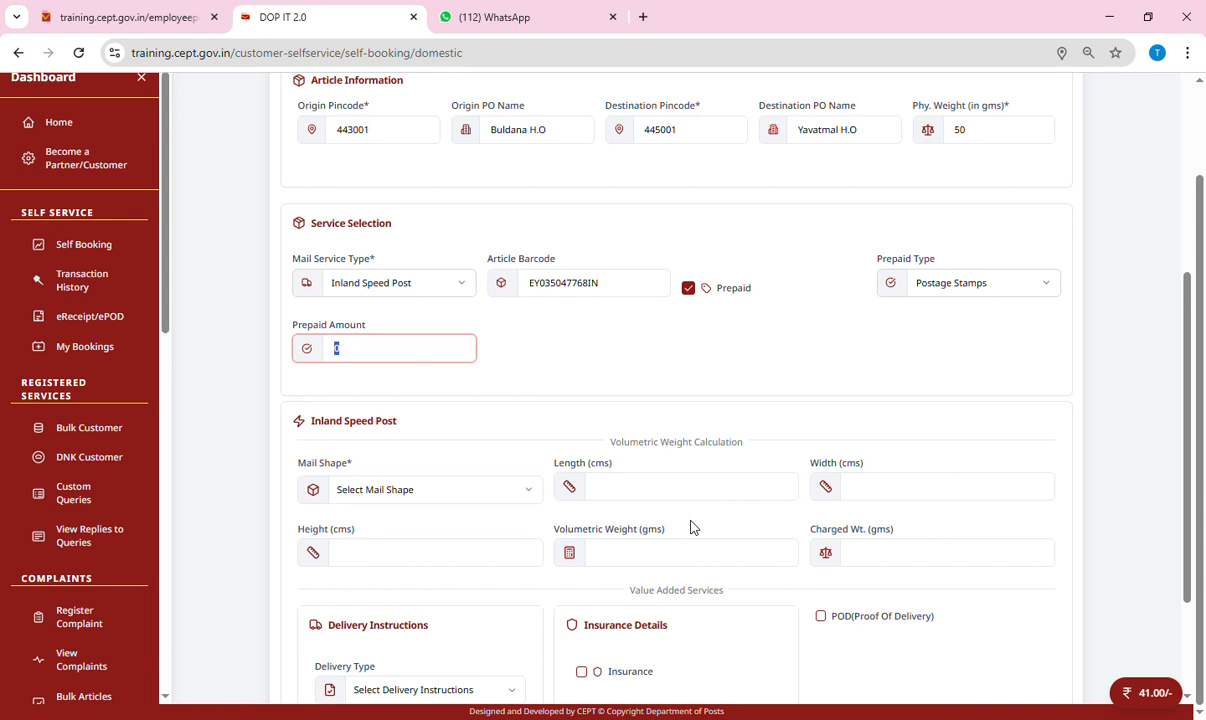
{"action": "type", "text": "91"}
Set mail shape to Document (Envelope) and delivery type to Normal Delivery, then continue.
{"action": "key", "text": "Tab"}
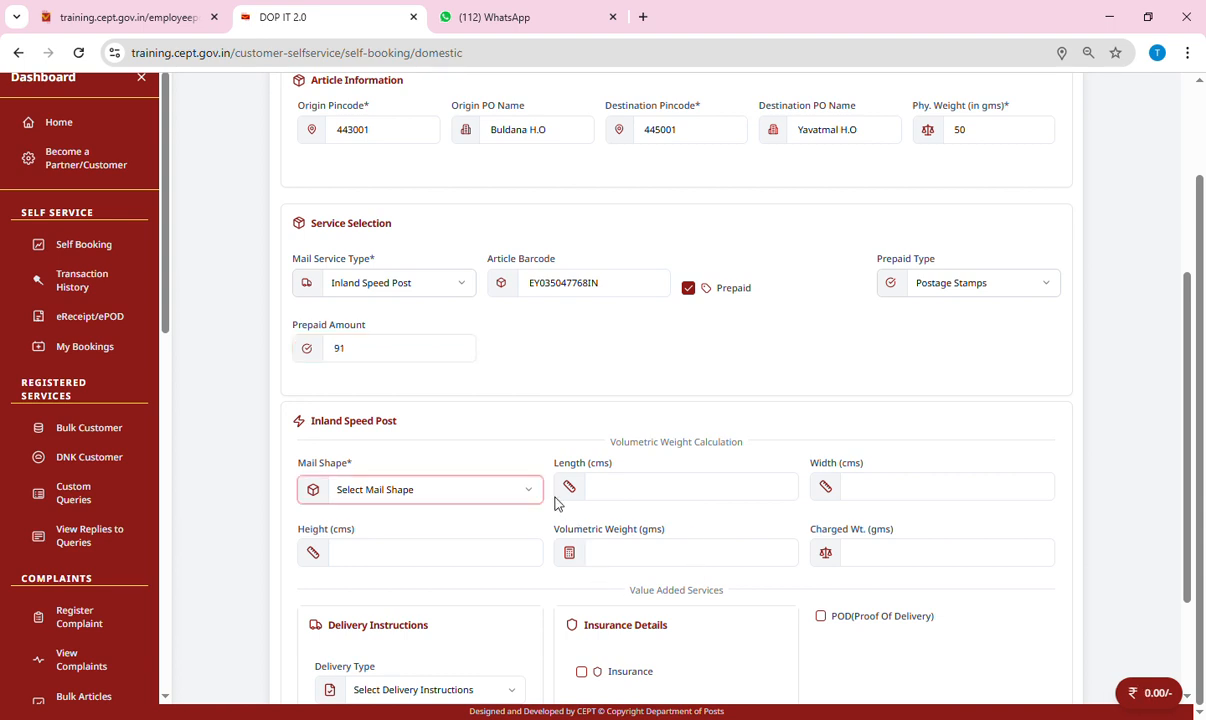
{"action": "left_click", "coordinate": [410, 494]}
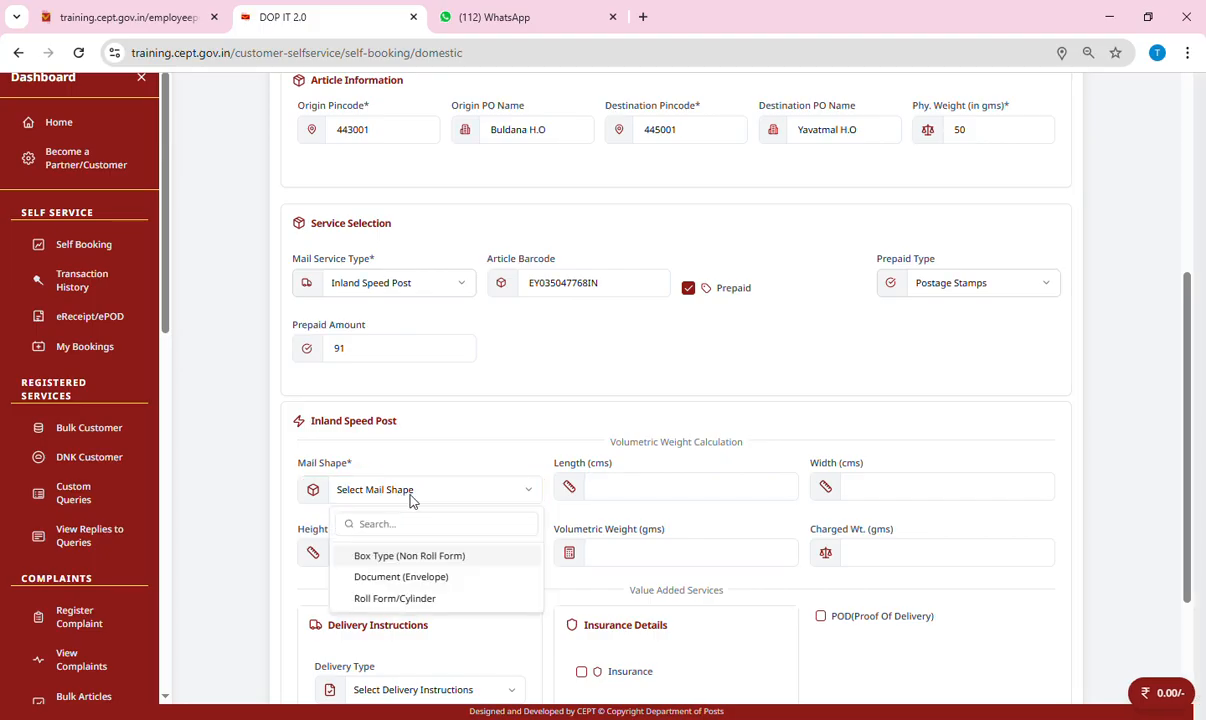
{"action": "left_click", "coordinate": [412, 576]}
{"action": "scroll", "coordinate": [614, 517], "scroll_direction": "down", "scroll_amount": 3}
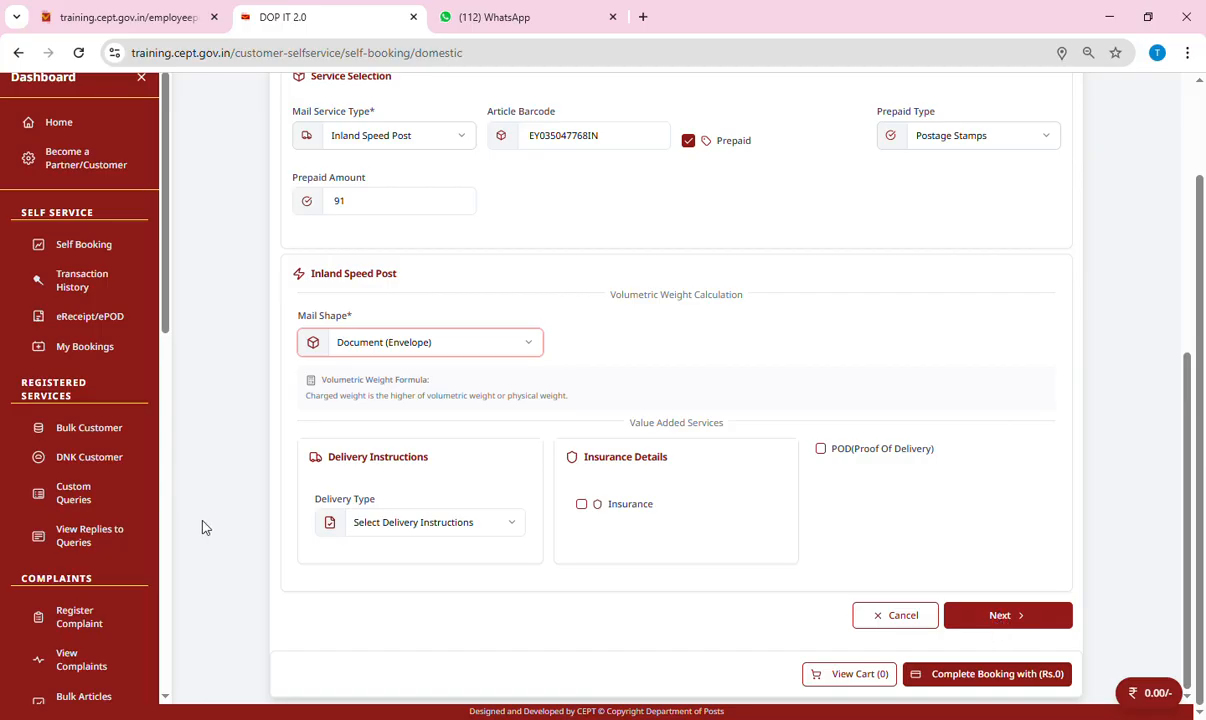
{"action": "left_click", "coordinate": [435, 531]}
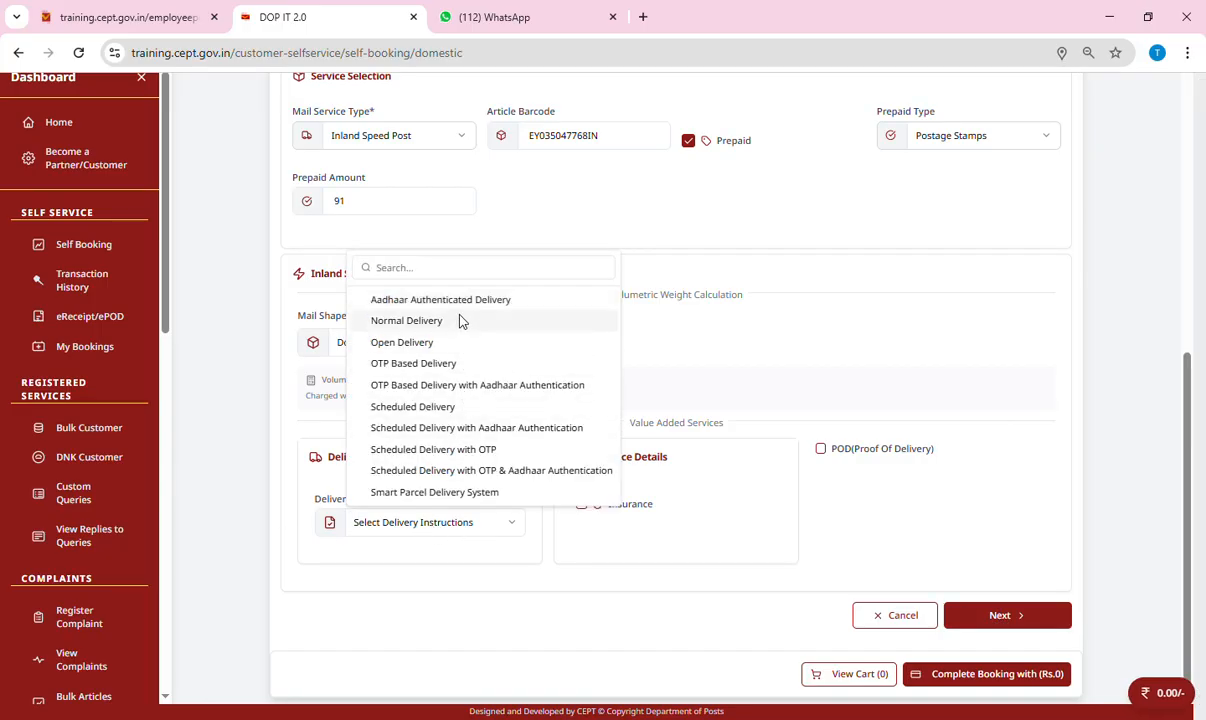
{"action": "left_click", "coordinate": [443, 322]}
{"action": "left_click", "coordinate": [459, 527]}
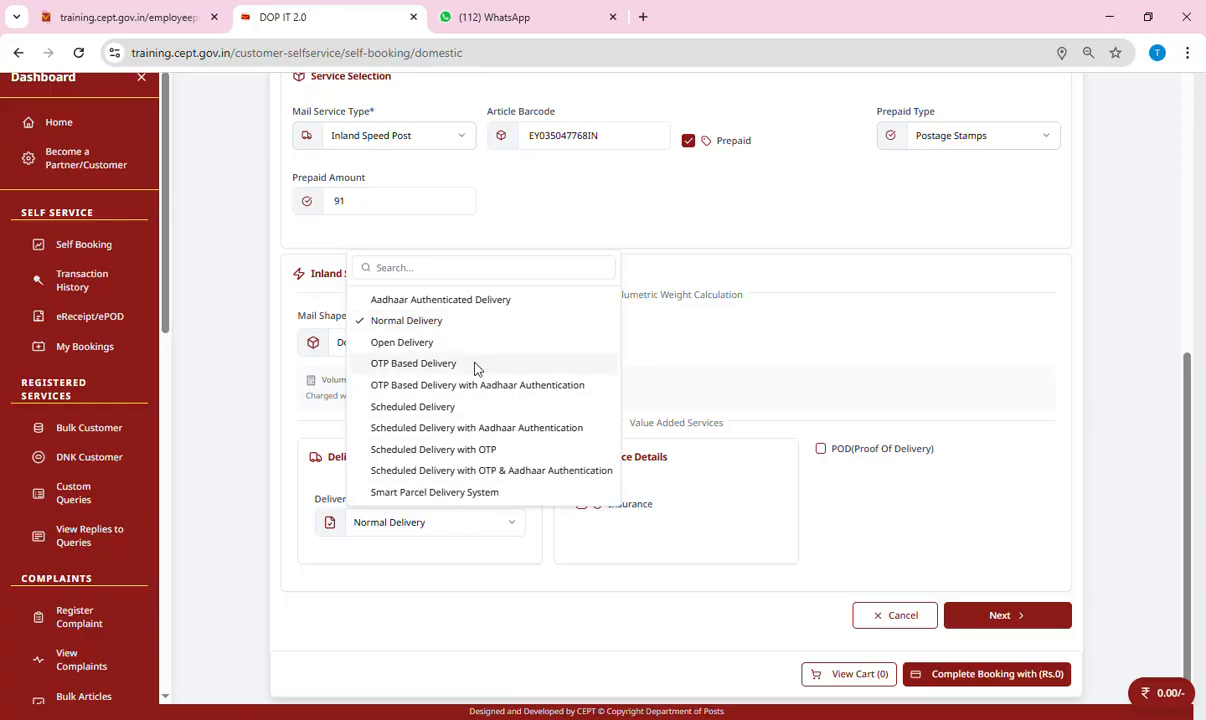
{"action": "left_click", "coordinate": [426, 325]}
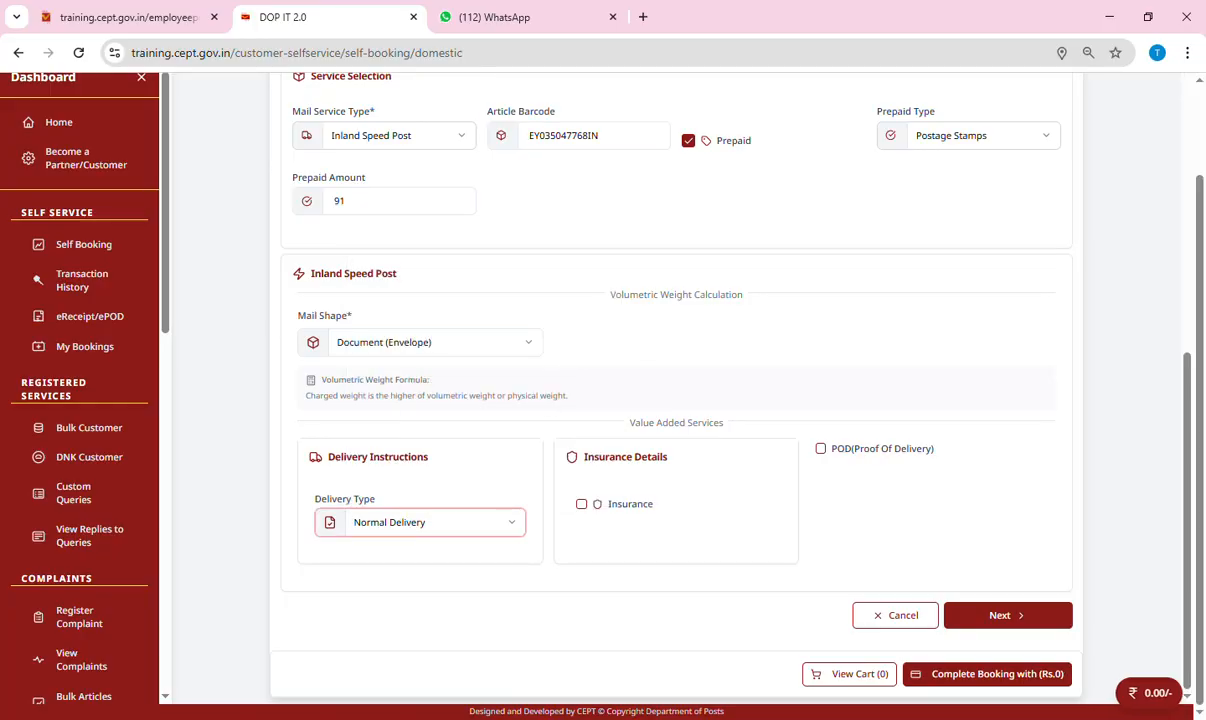
{"action": "left_click", "coordinate": [1009, 617]}
Search saved addresses for the sender's number and dismiss the empty results.
{"action": "scroll", "coordinate": [546, 560], "scroll_direction": "down", "scroll_amount": 1}
{"action": "scroll", "coordinate": [546, 560], "scroll_direction": "down", "scroll_amount": 2}
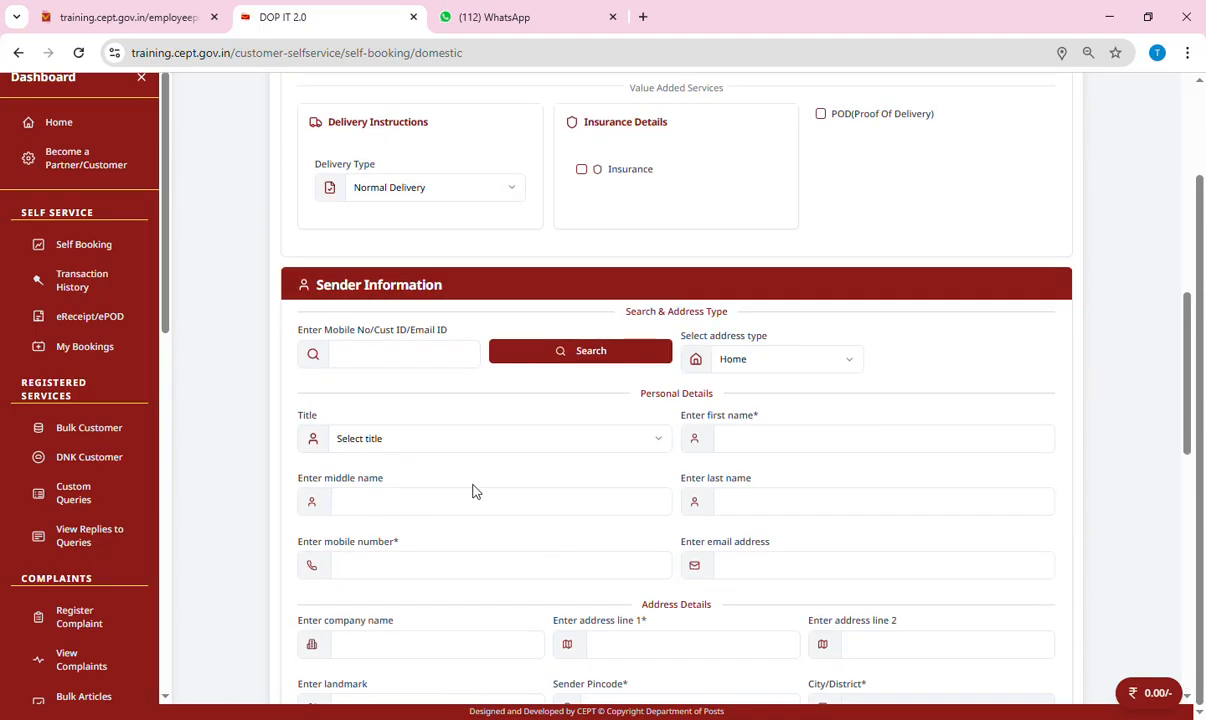
{"action": "left_click", "coordinate": [408, 364]}
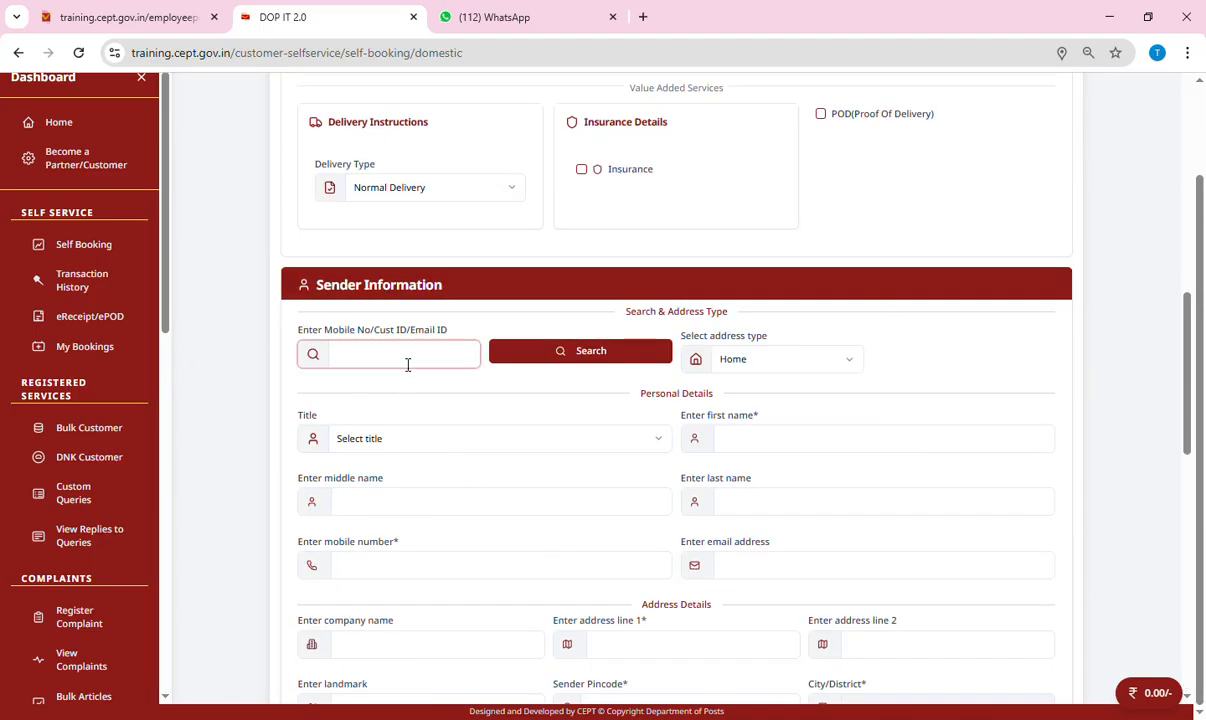
{"action": "left_click", "coordinate": [630, 358]}
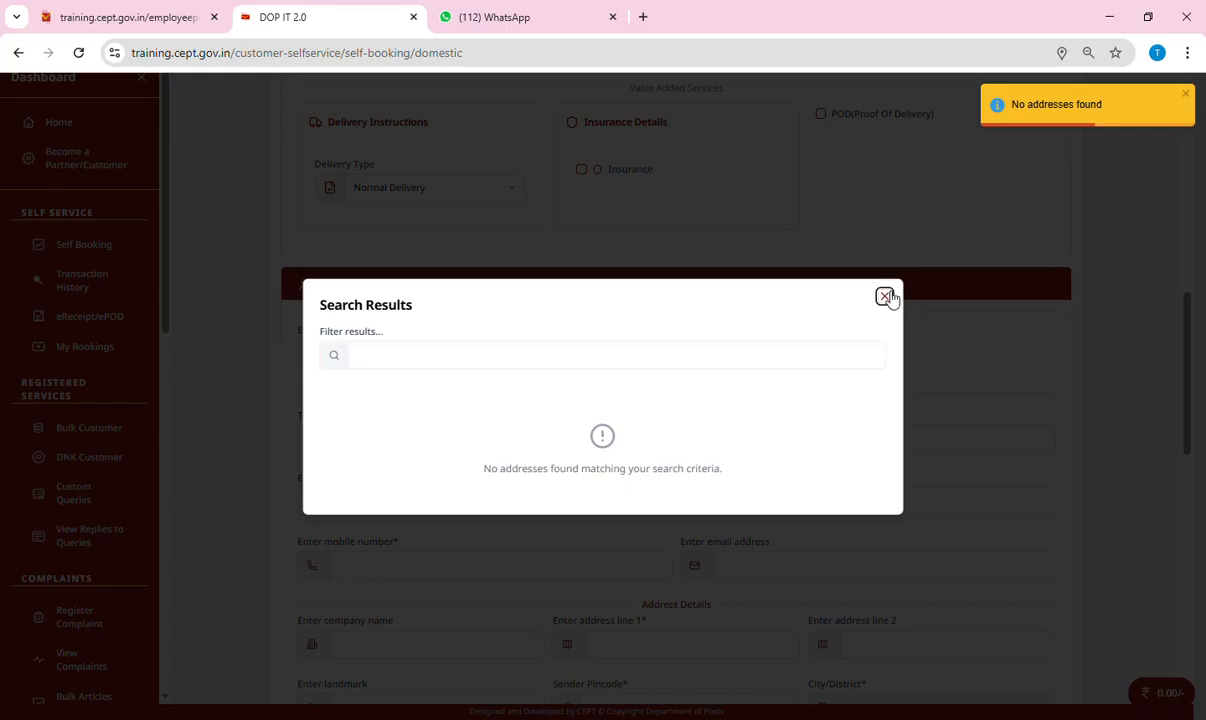
{"action": "left_click", "coordinate": [884, 296]}
Enter the sender's title Mr., full name, mobile number and e-mail.
{"action": "left_click", "coordinate": [450, 440]}
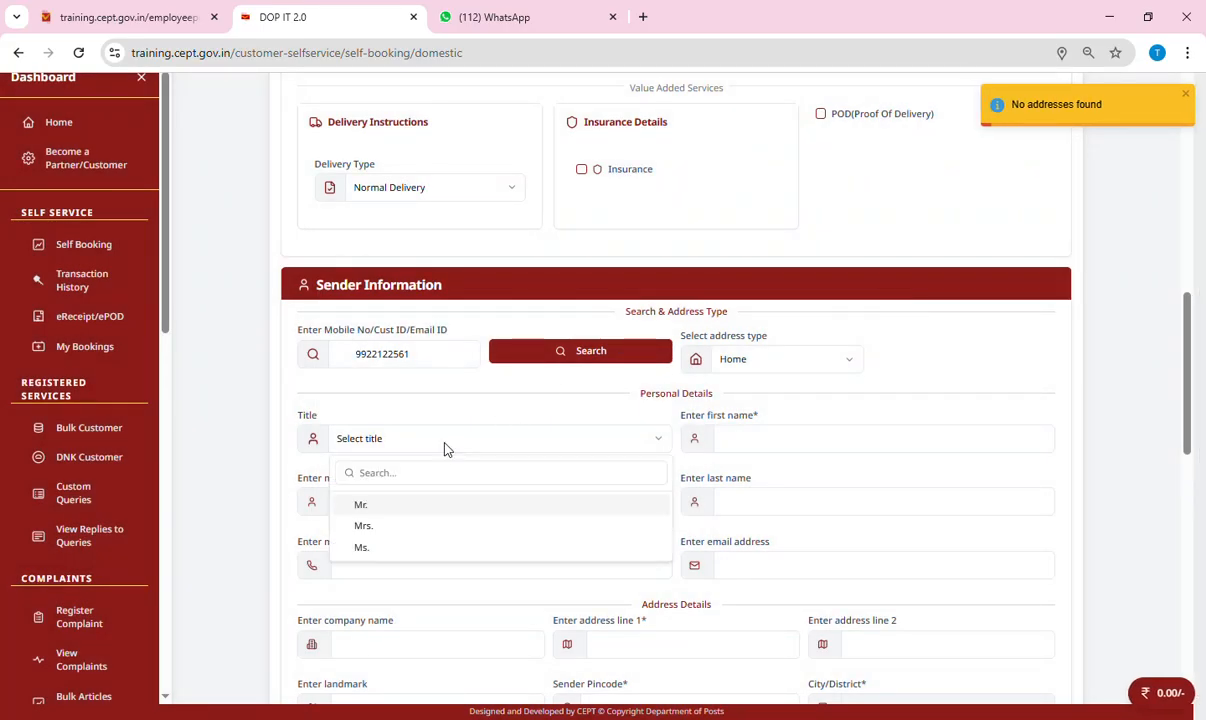
{"action": "left_click", "coordinate": [360, 504]}
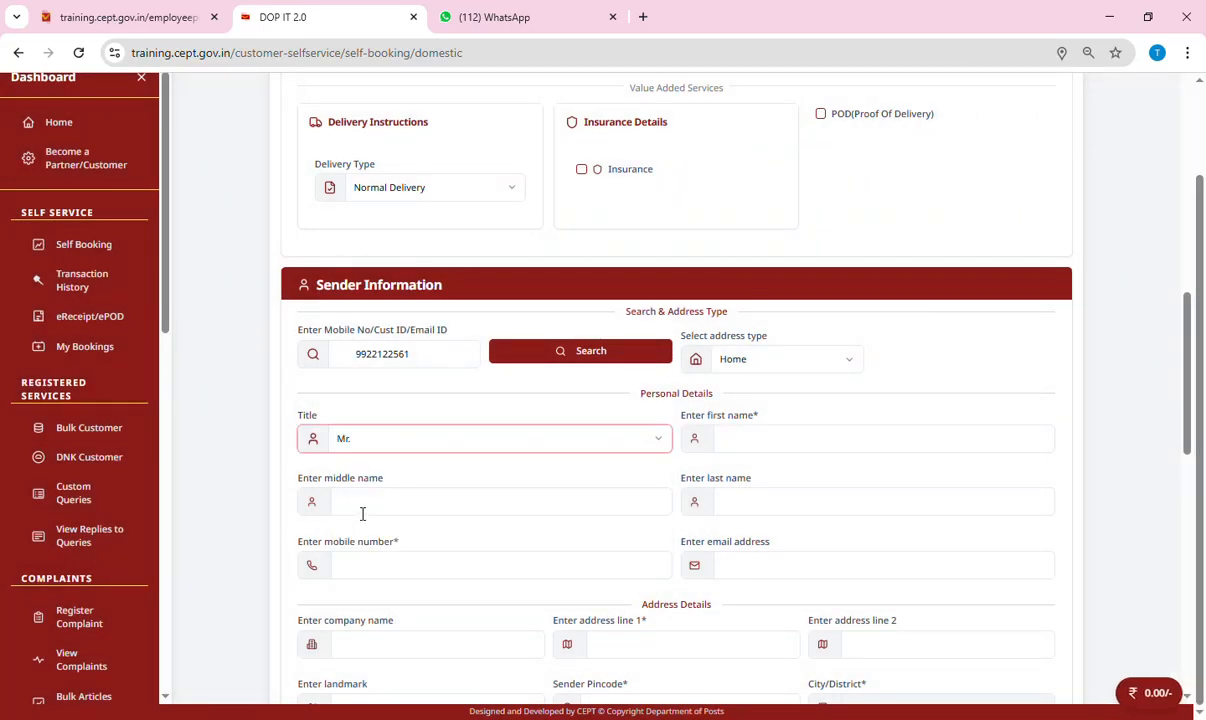
{"action": "left_click", "coordinate": [776, 452]}
{"action": "key", "text": "Tab"}
{"action": "key", "text": "Tab"}
{"action": "left_click", "coordinate": [441, 574]}
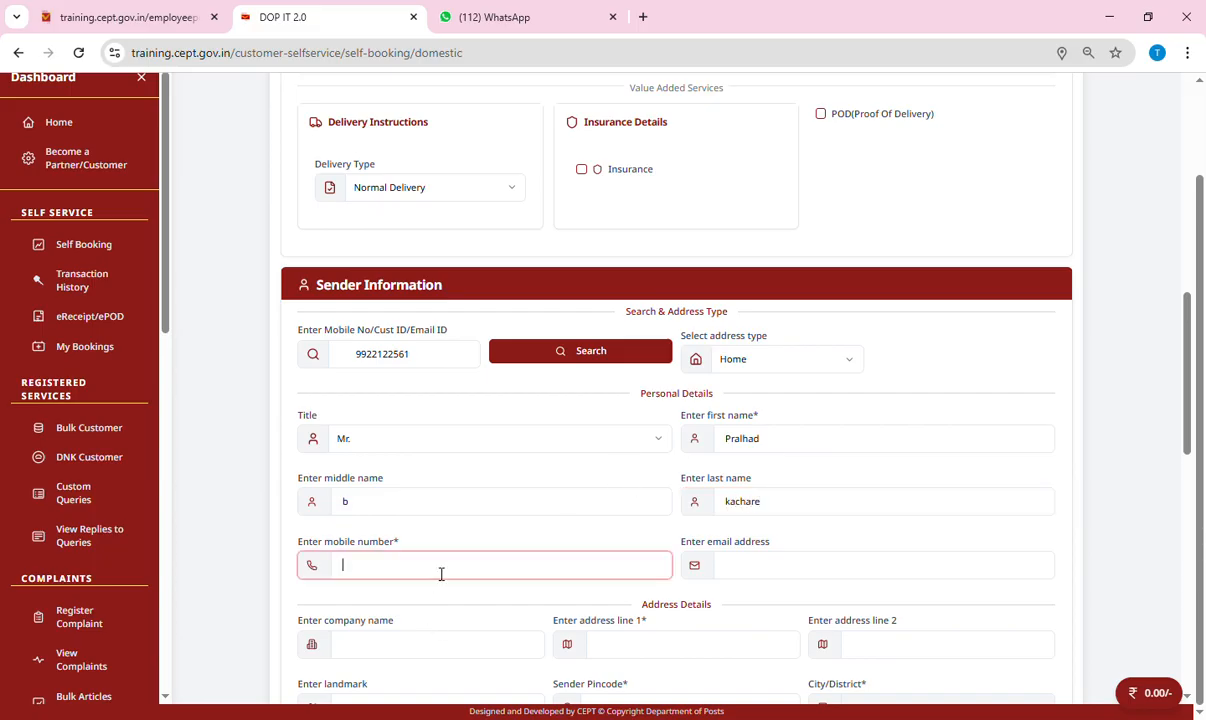
{"action": "key", "text": "Tab"}
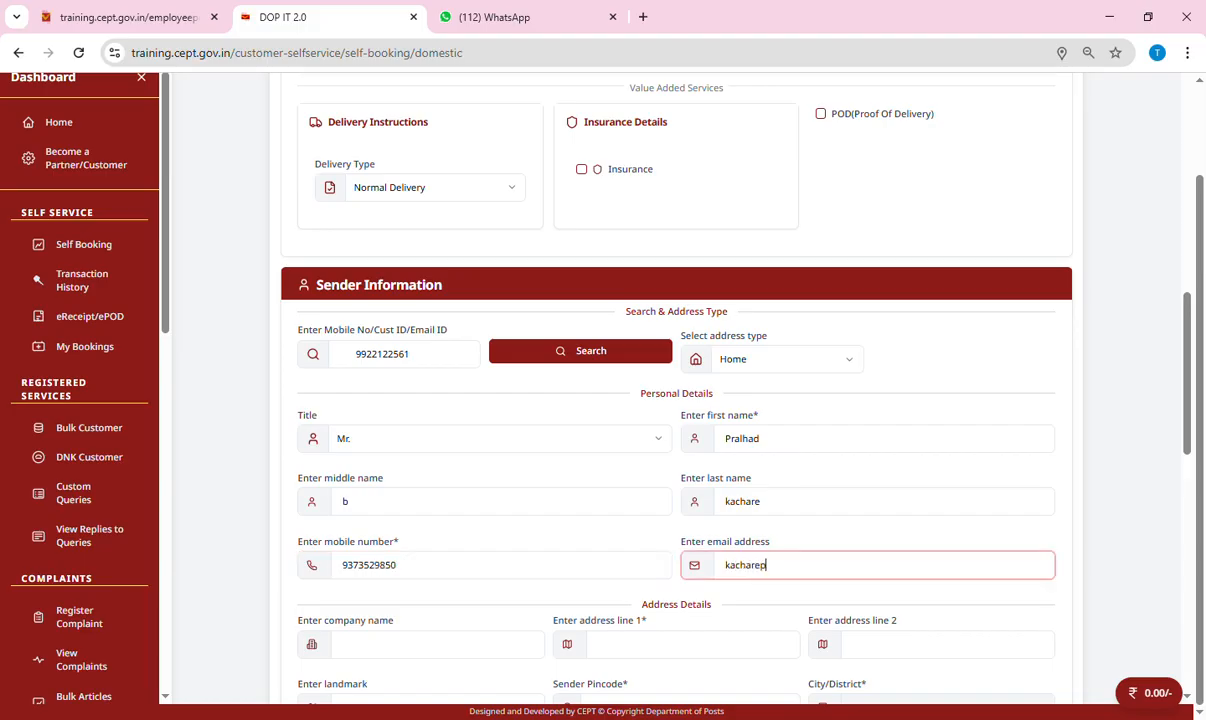
{"action": "key", "text": "Tab"}
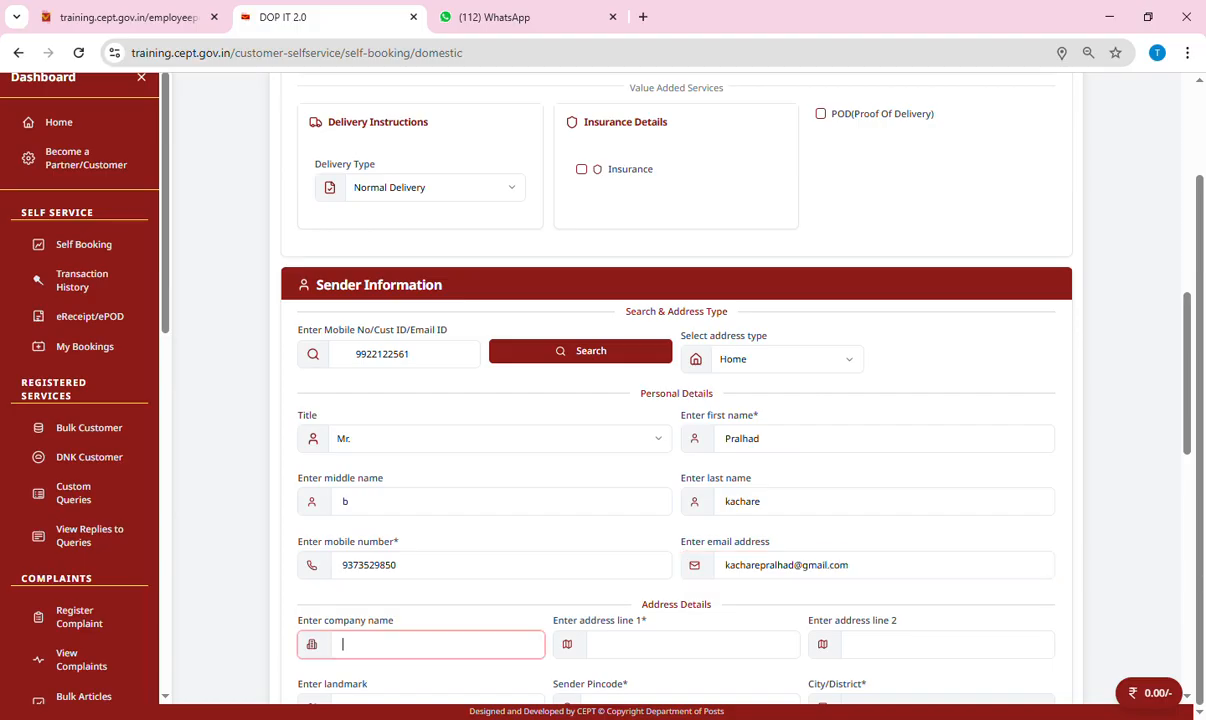
Fill in the sender's address lines and pick Buldana H.O for pincode 443001.
{"action": "scroll", "coordinate": [653, 617], "scroll_direction": "down", "scroll_amount": 3}
{"action": "left_click", "coordinate": [700, 399]}
{"action": "type", "text": "Sara"}
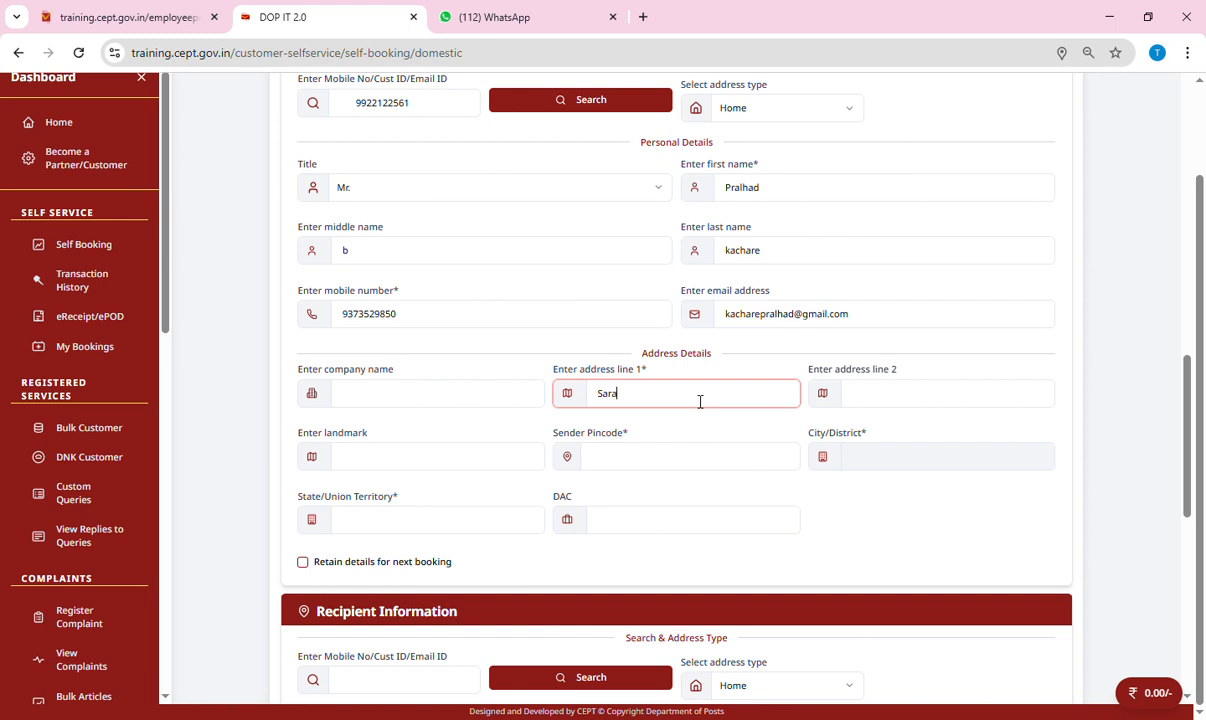
{"action": "type", "text": "swati Nagar"}
{"action": "key", "text": "Tab"}
{"action": "type", "text": "buldana"}
{"action": "key", "text": "Tab"}
{"action": "key", "text": "Tab"}
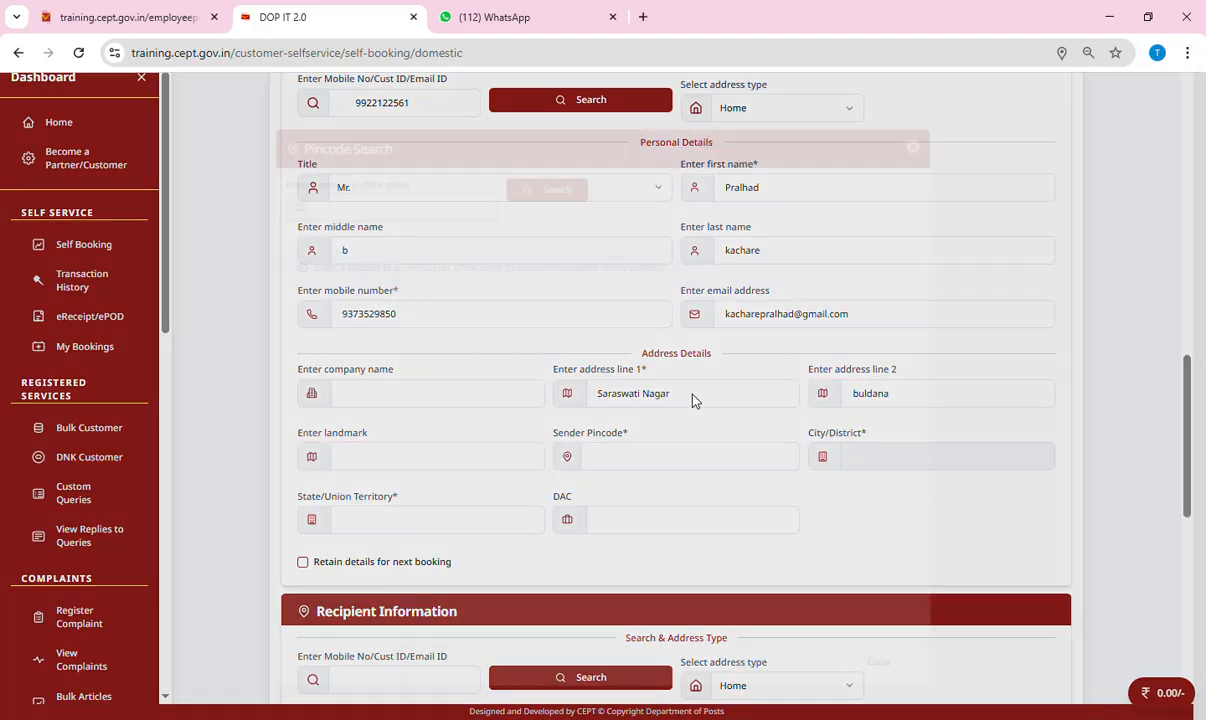
{"action": "type", "text": "443001"}
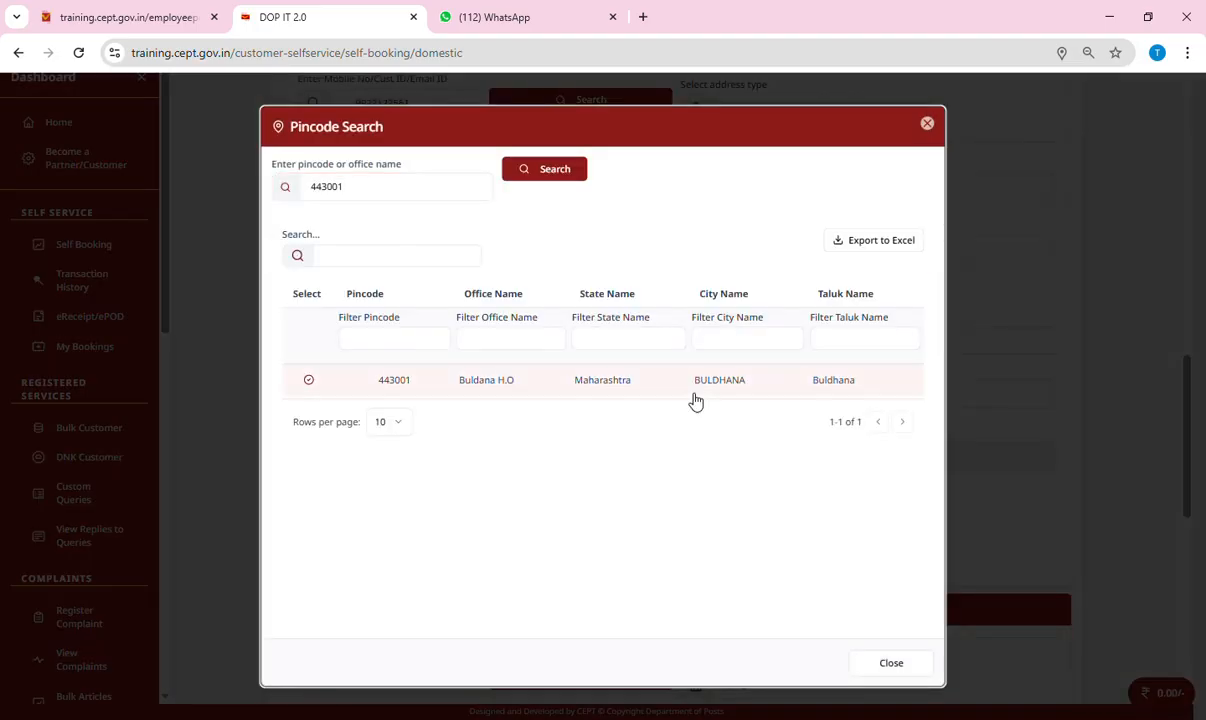
{"action": "left_click", "coordinate": [309, 380]}
{"action": "scroll", "coordinate": [721, 485], "scroll_direction": "down", "scroll_amount": 2}
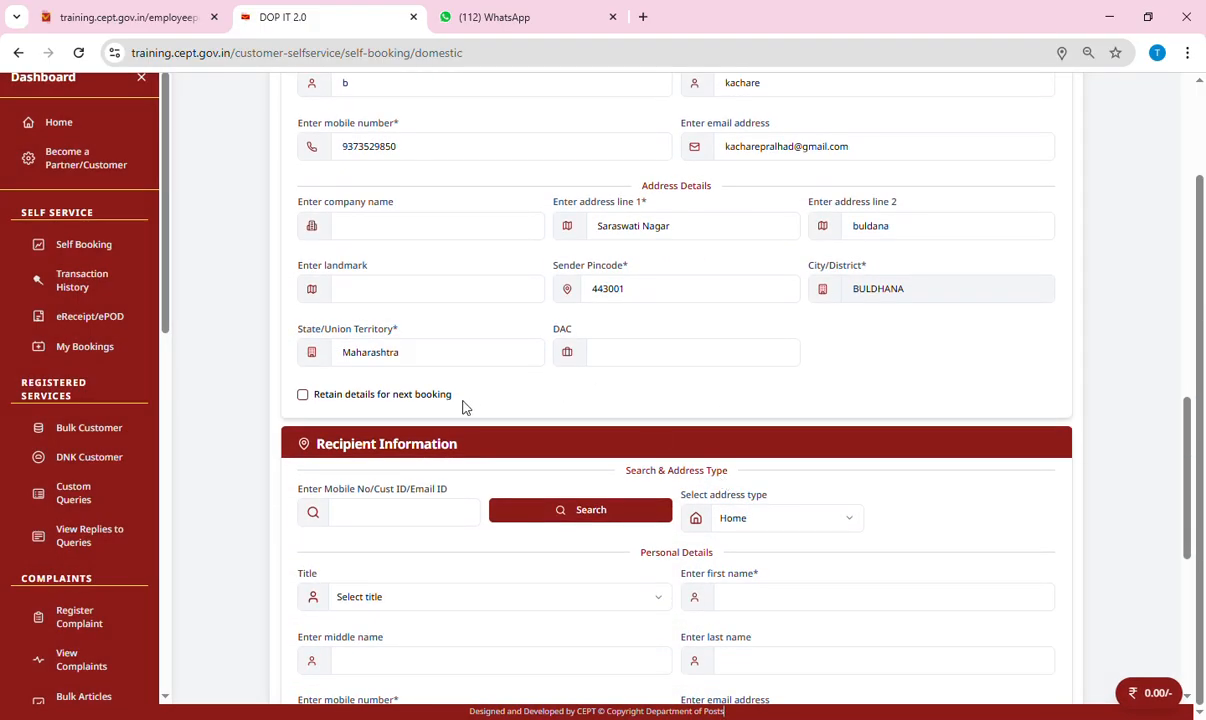
{"action": "scroll", "coordinate": [450, 583], "scroll_direction": "down", "scroll_amount": 1}
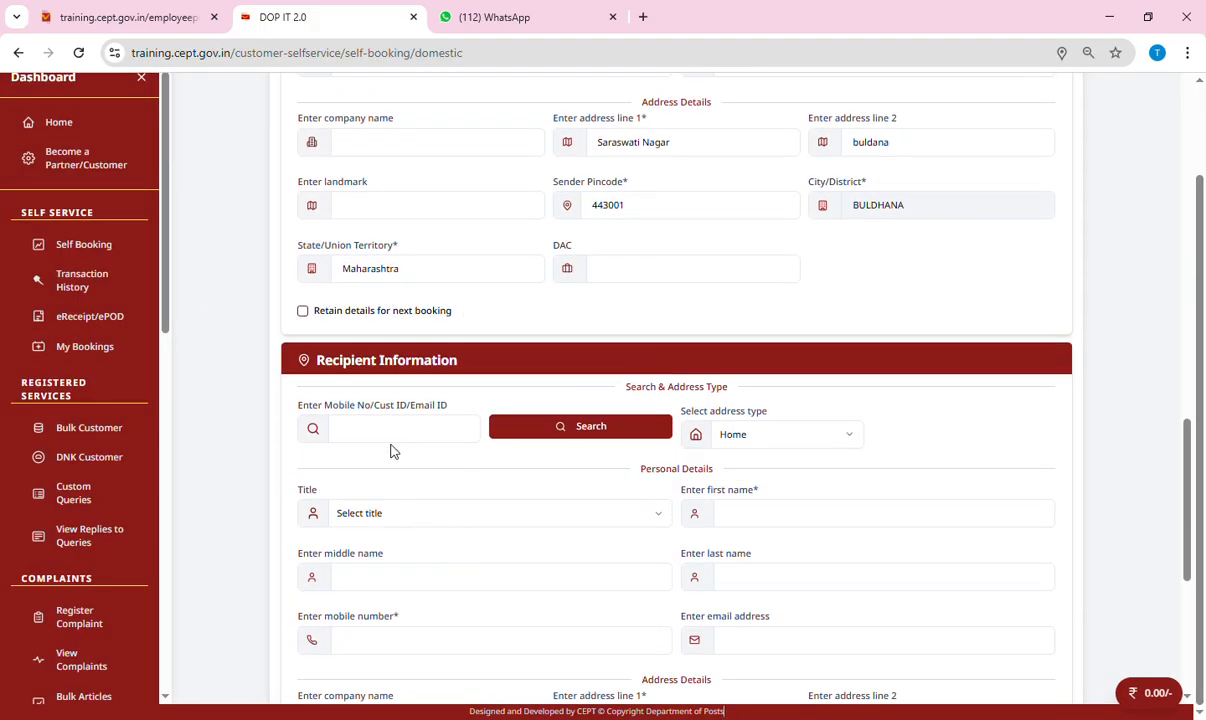
Enter the recipient lookup number, title Mrs. and the recipient's full name.
{"action": "left_click", "coordinate": [399, 436]}
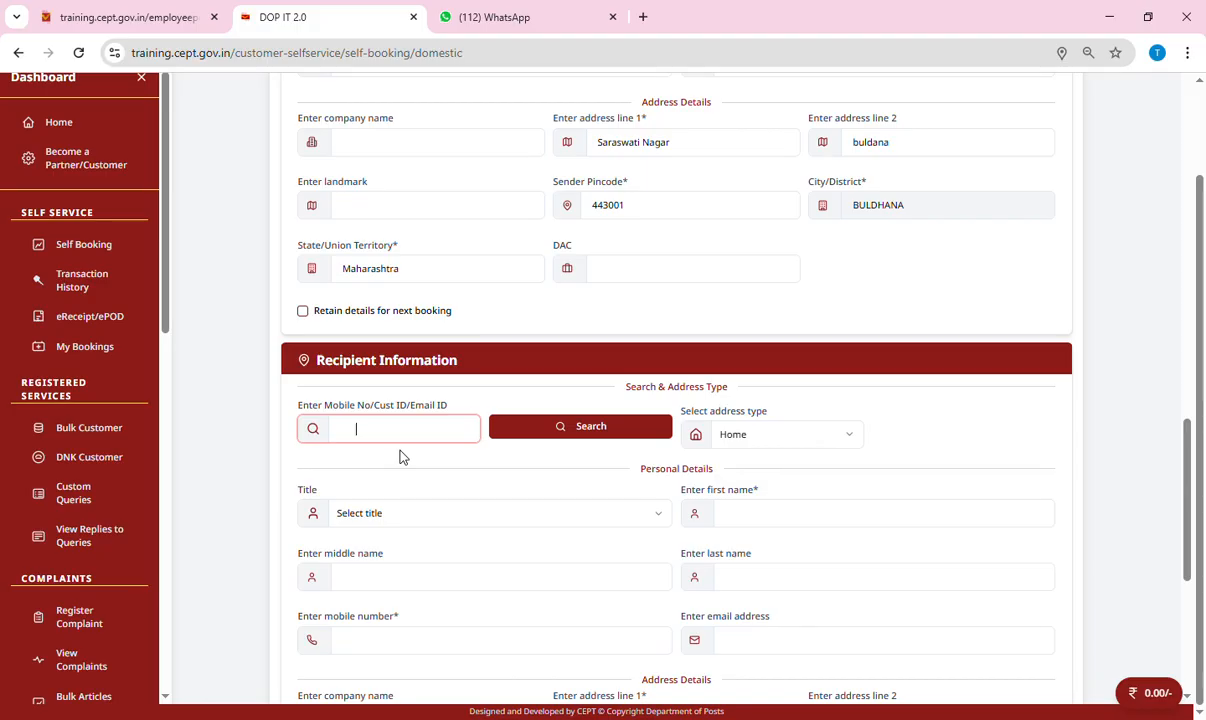
{"action": "key", "text": "Tab"}
{"action": "left_click", "coordinate": [368, 515]}
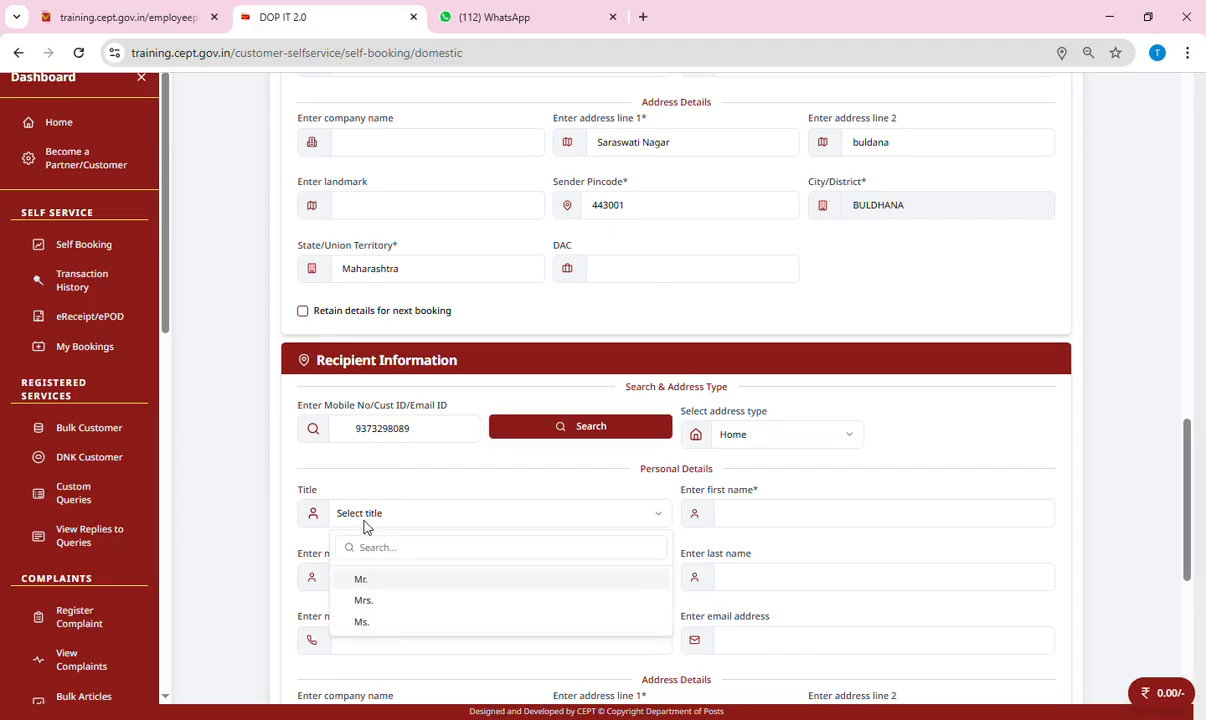
{"action": "left_click", "coordinate": [388, 598]}
{"action": "left_click", "coordinate": [785, 520]}
{"action": "key", "text": "Tab"}
Enter the recipient's mobile number and e-mail address.
{"action": "scroll", "coordinate": [476, 584], "scroll_direction": "down", "scroll_amount": 3}
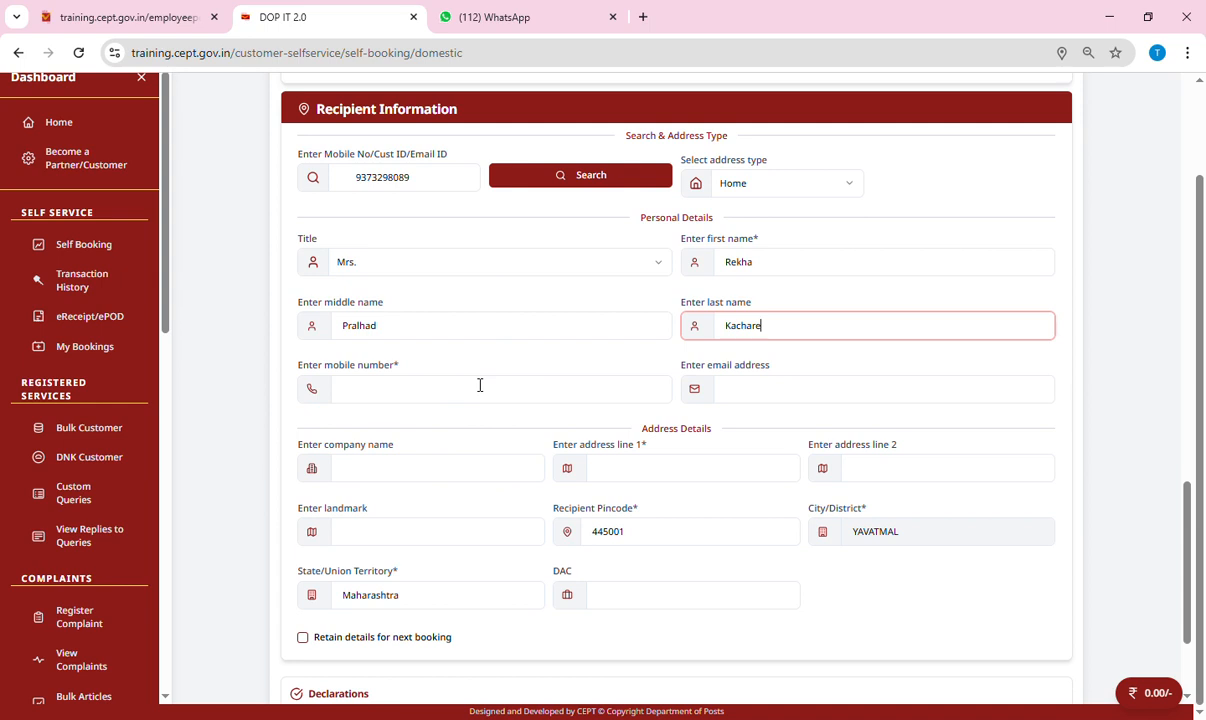
{"action": "left_click", "coordinate": [460, 397]}
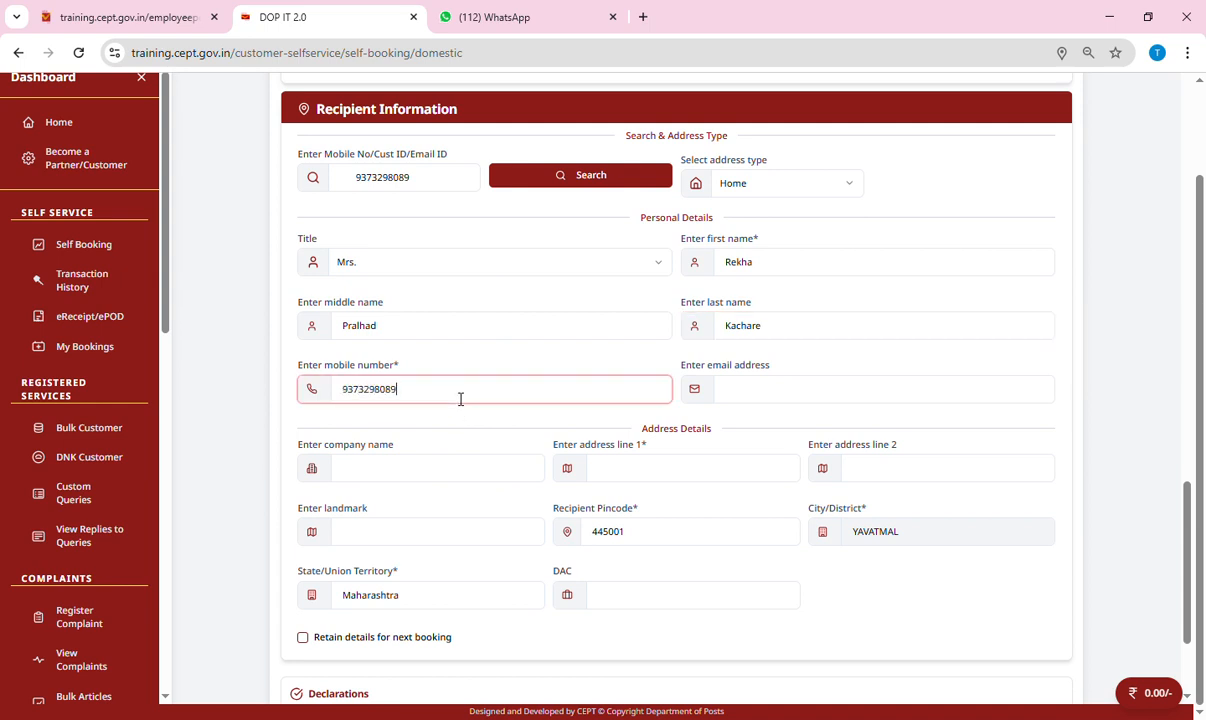
{"action": "key", "text": "Tab"}
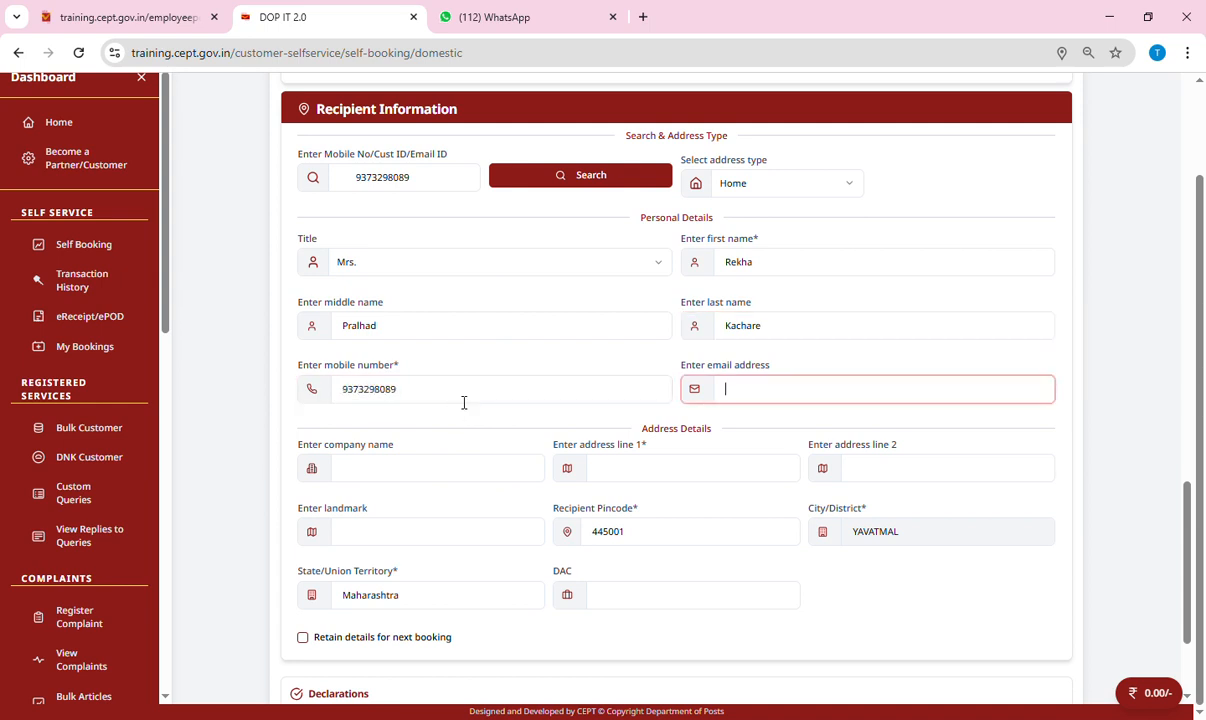
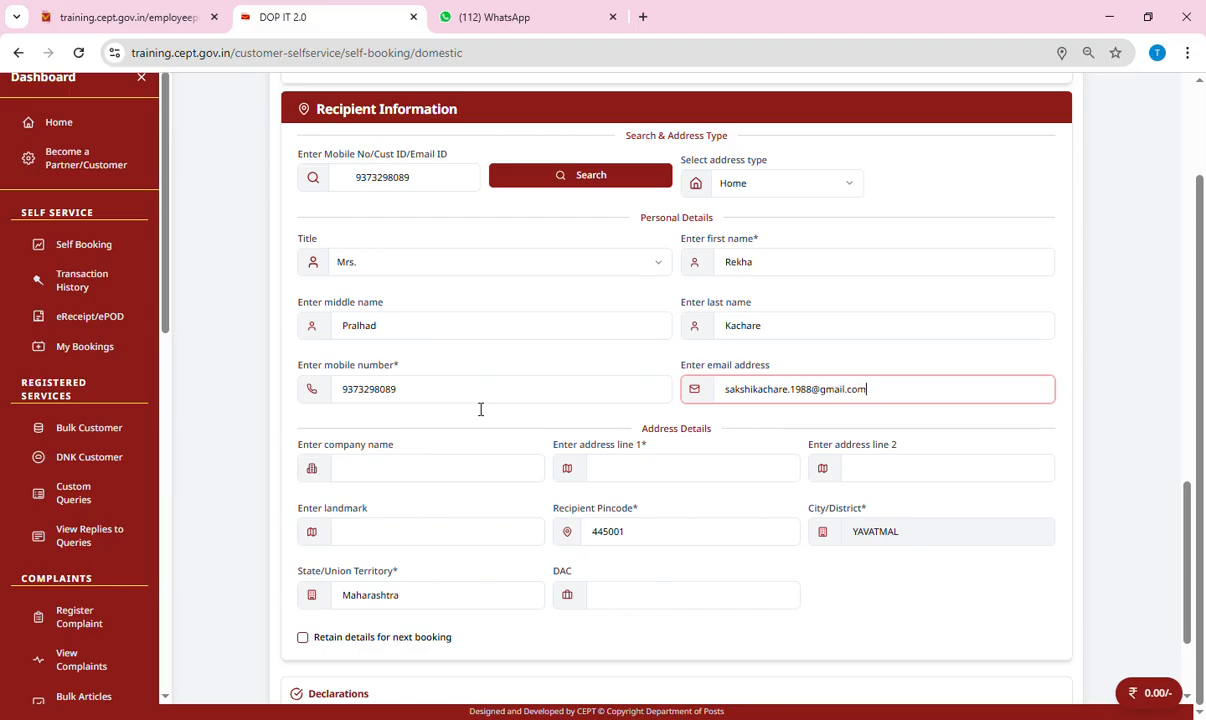
Fill in the recipient's first and second address lines.
{"action": "scroll", "coordinate": [600, 420], "scroll_direction": "down", "scroll_amount": 2}
{"action": "left_click", "coordinate": [693, 309]}
{"action": "type", "text": "Da"}
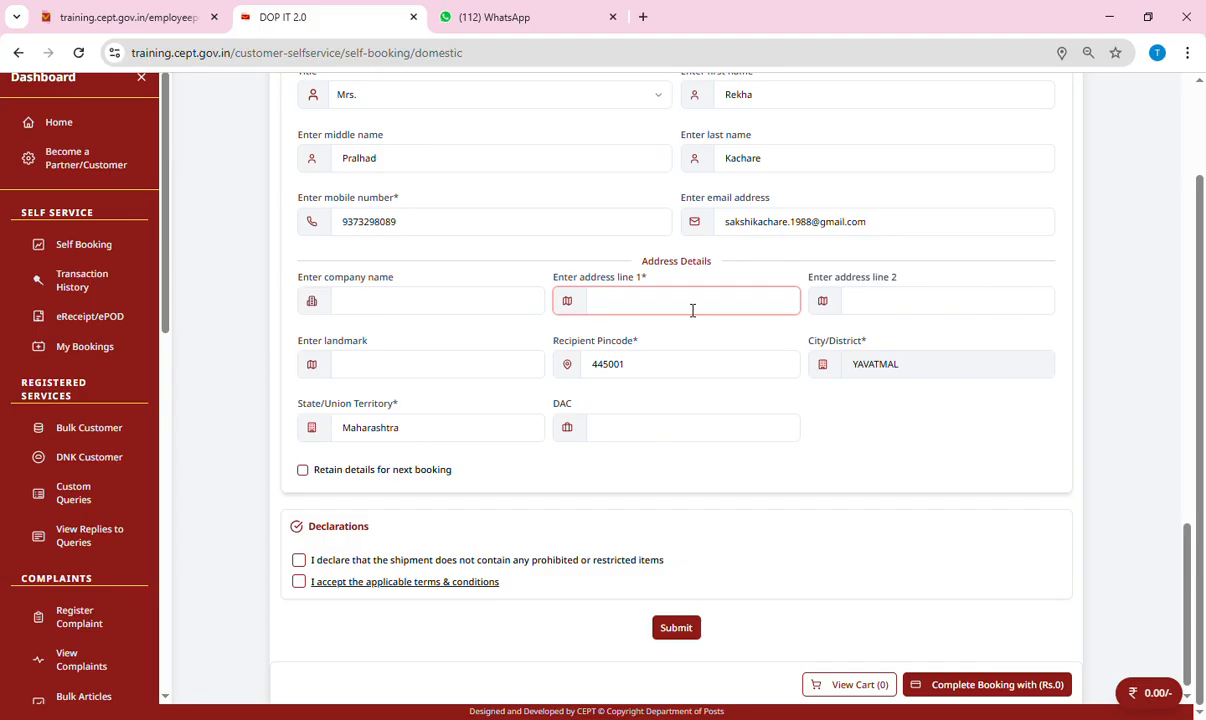
{"action": "type", "text": "tta Nagar"}
{"action": "key", "text": "Tab"}
{"action": "type", "text": "yavatmal"}
{"action": "key", "text": "Tab"}
{"action": "key", "text": "Tab"}
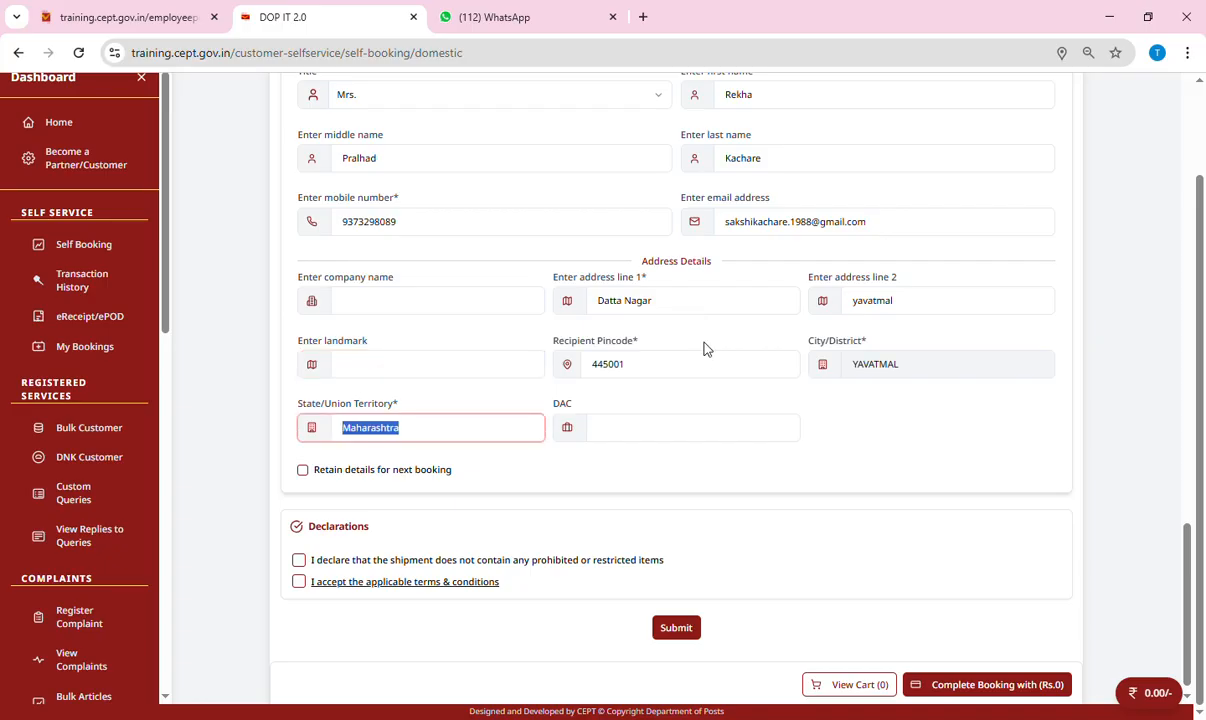
Declare no prohibited items, accept the terms & conditions, and submit the booking.
{"action": "scroll", "coordinate": [402, 490], "scroll_direction": "down", "scroll_amount": 1}
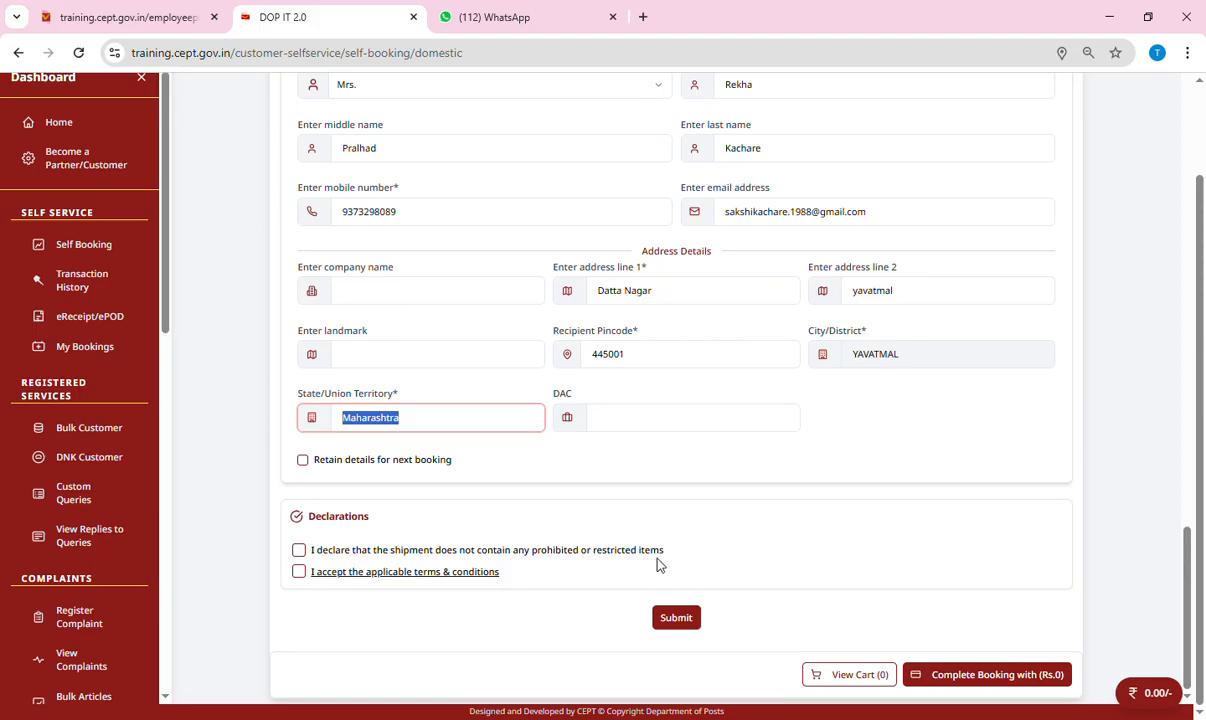
{"action": "left_click", "coordinate": [299, 551]}
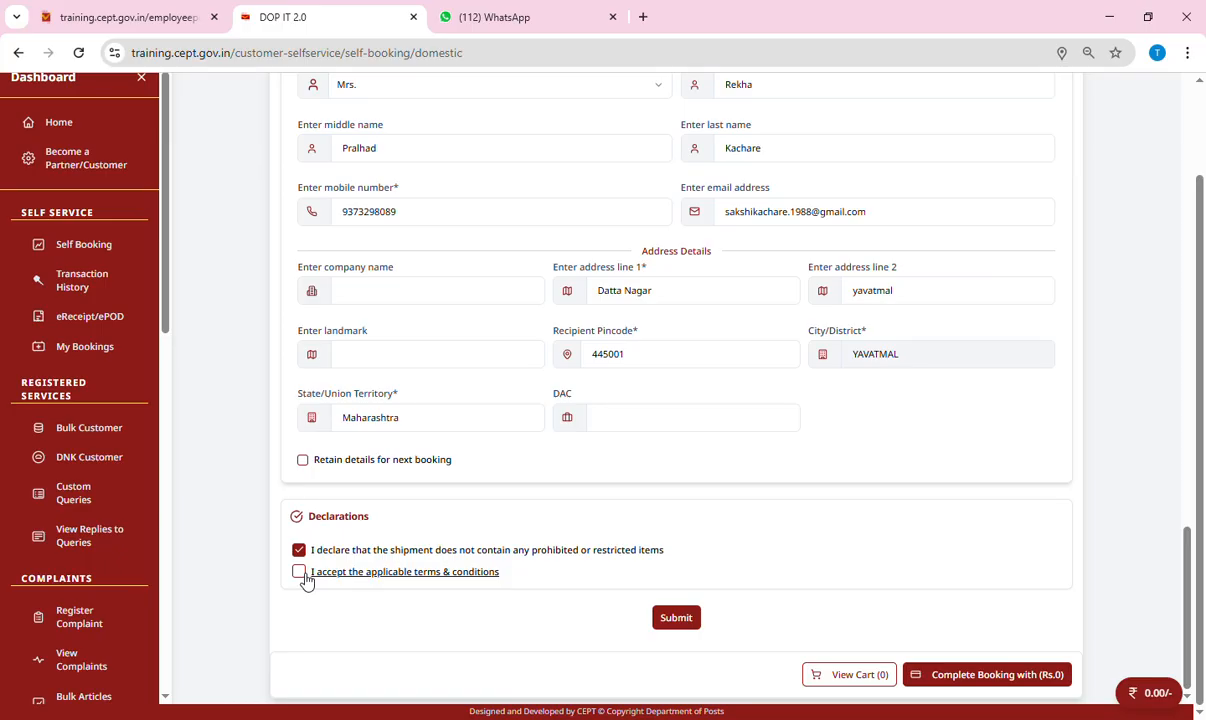
{"action": "left_click", "coordinate": [300, 574]}
{"action": "left_click", "coordinate": [679, 622]}
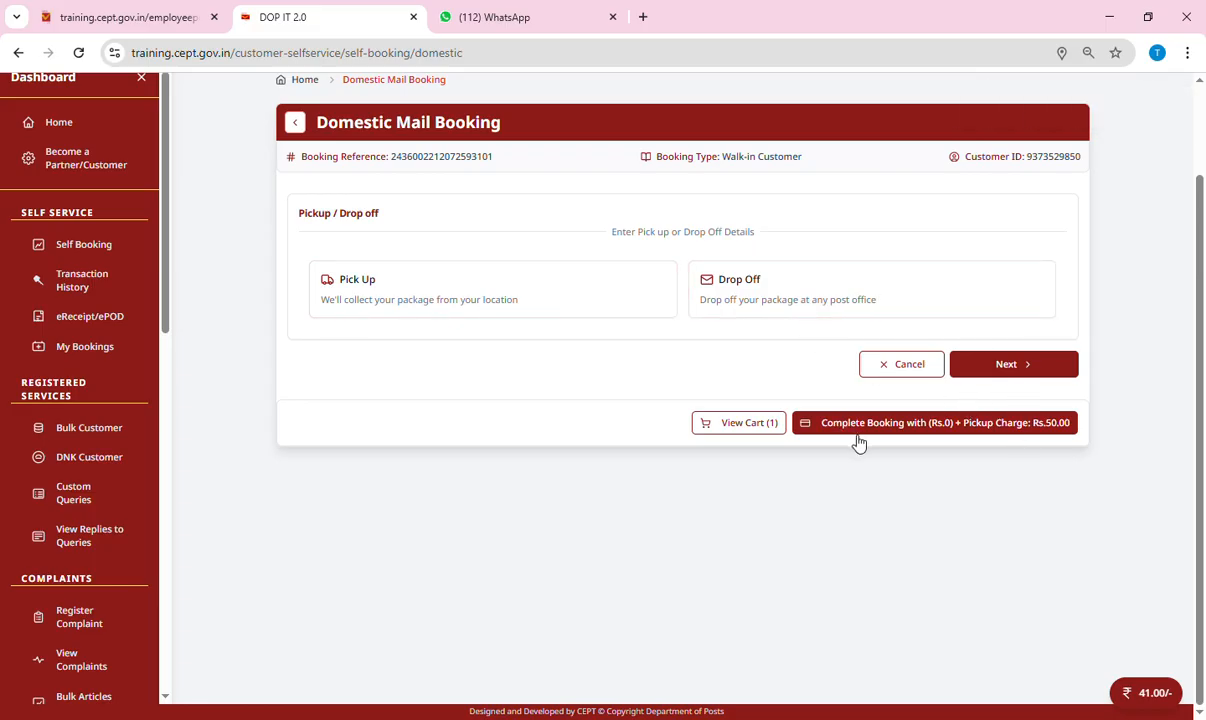
Proceed from the cart to payment for the ₹41.00 booking plus pickup charge.
{"action": "left_click", "coordinate": [977, 430]}
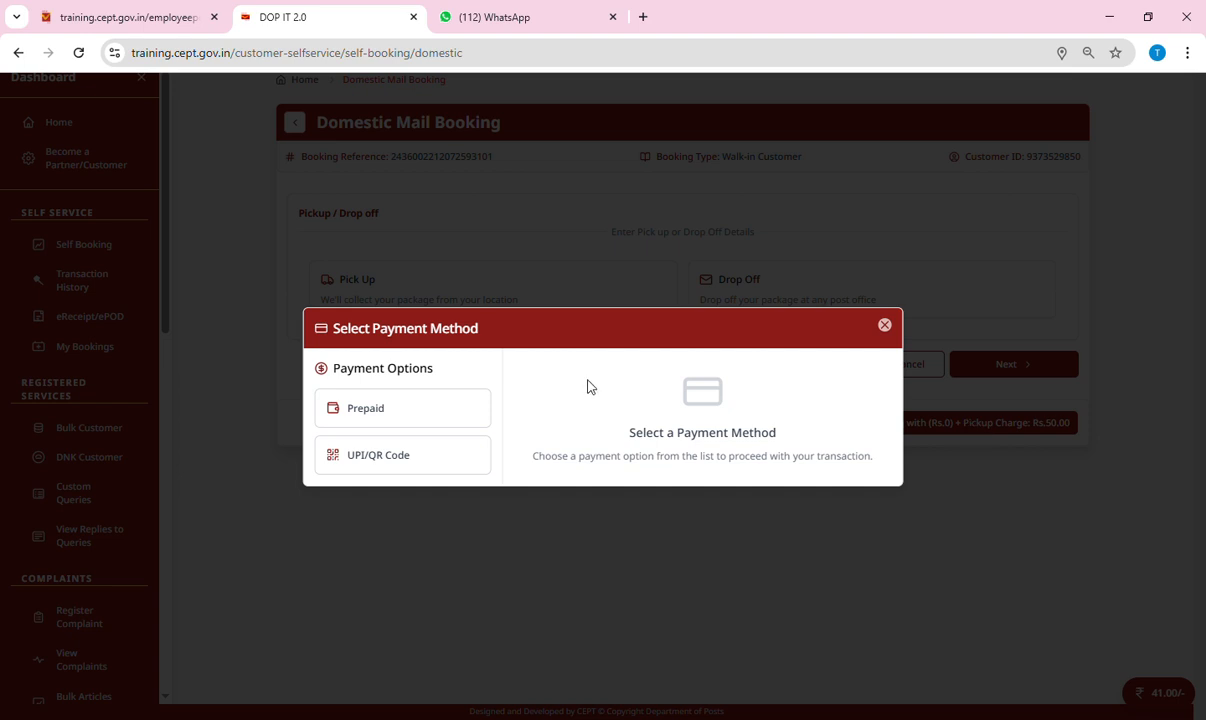
Pay by Prepaid, check the prepaid amount 91 and tariff 0, and book the article.
{"action": "left_click", "coordinate": [372, 418]}
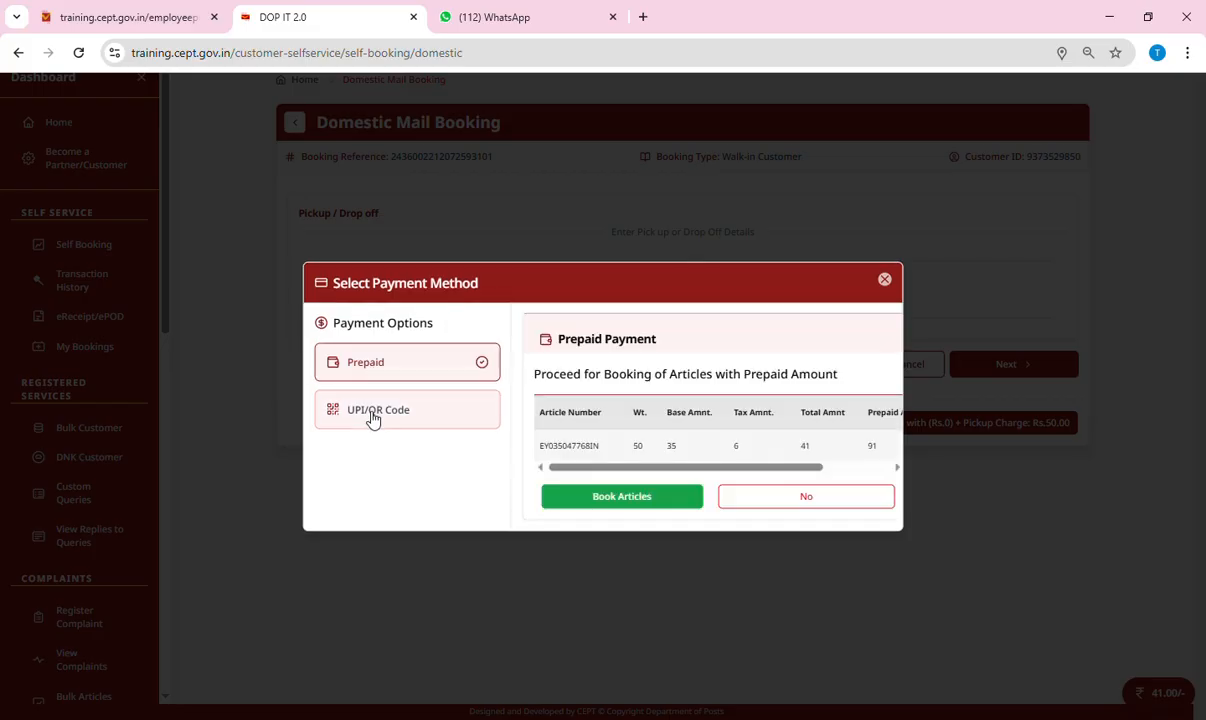
{"action": "left_click_drag", "start_coordinate": [798, 468], "coordinate": [888, 470]}
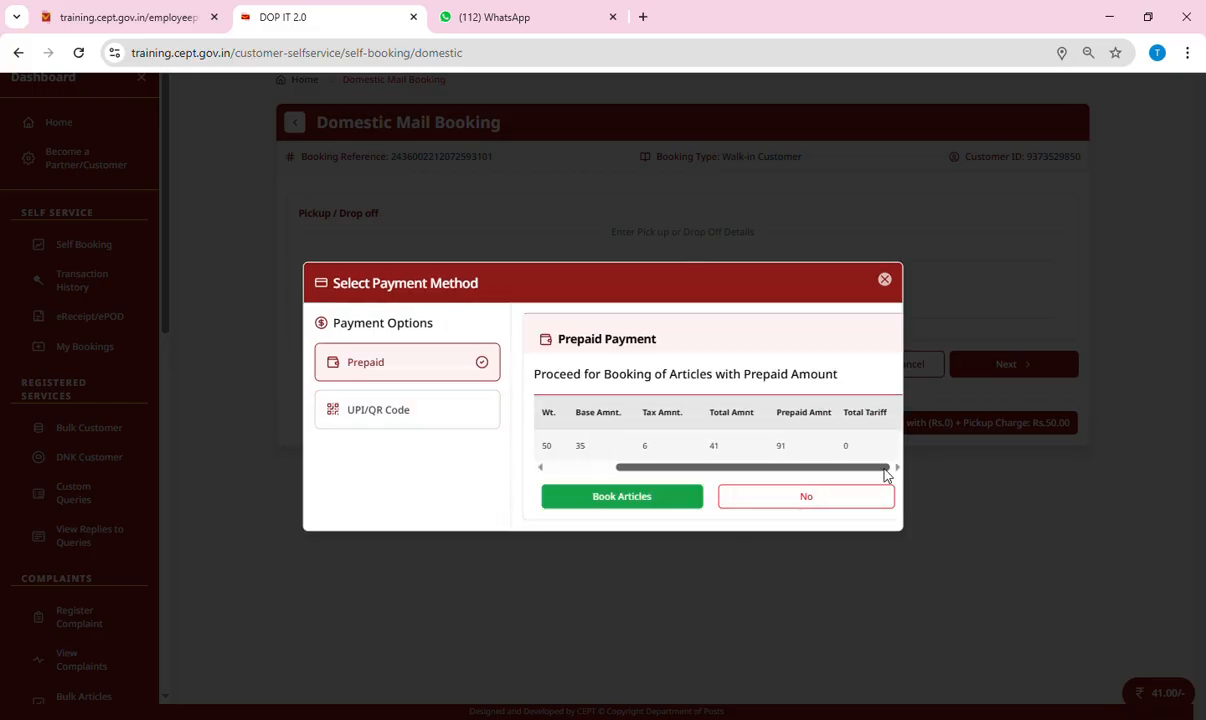
{"action": "left_click_drag", "start_coordinate": [703, 468], "coordinate": [511, 493]}
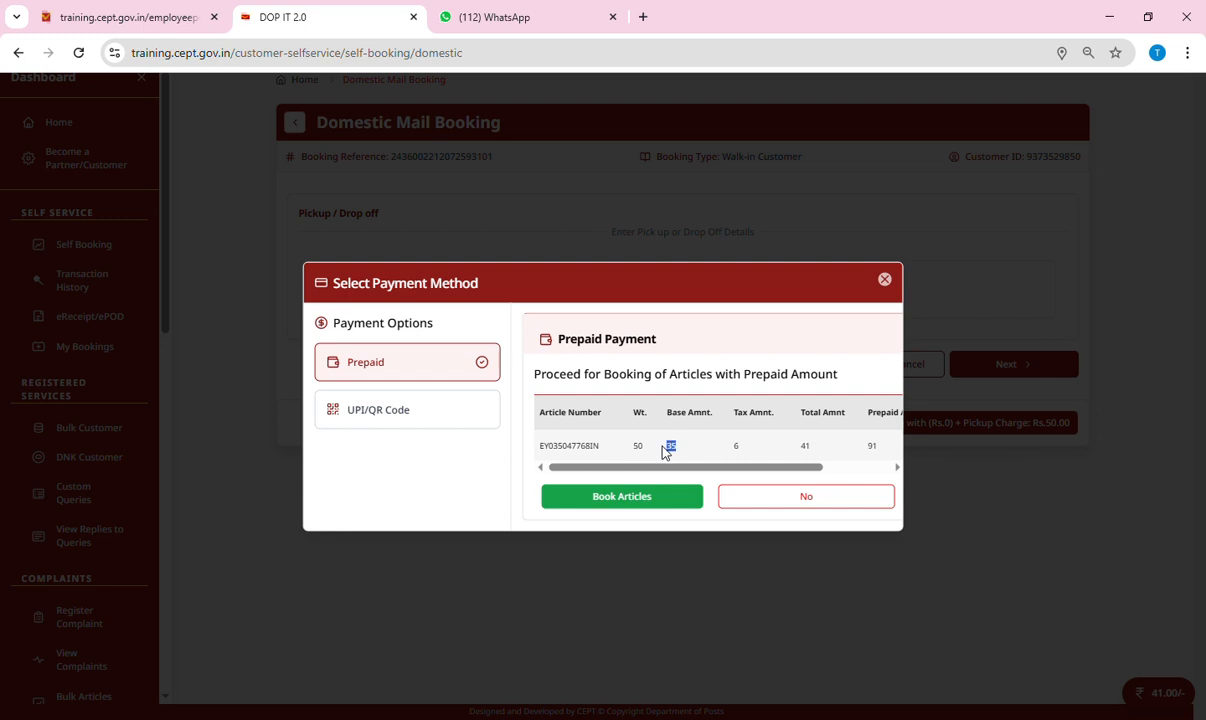
{"action": "left_click_drag", "start_coordinate": [708, 468], "coordinate": [797, 477]}
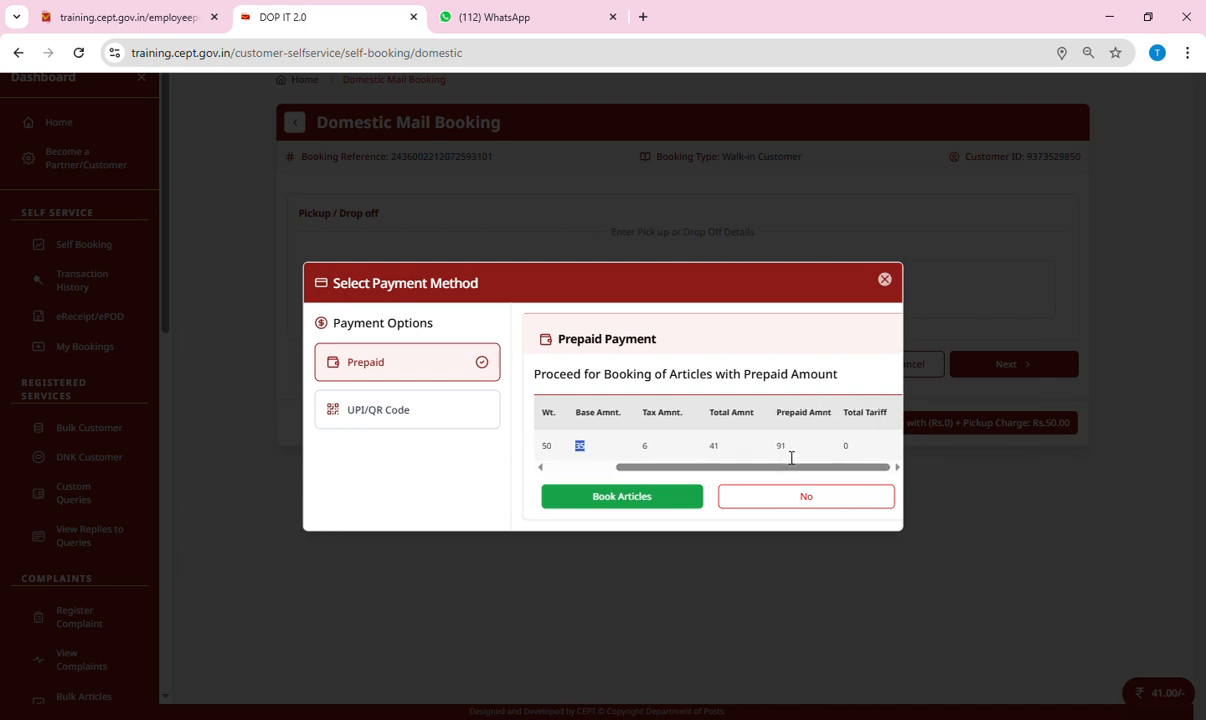
{"action": "double_click", "coordinate": [781, 446]}
{"action": "double_click", "coordinate": [847, 446]}
{"action": "left_click", "coordinate": [641, 503]}
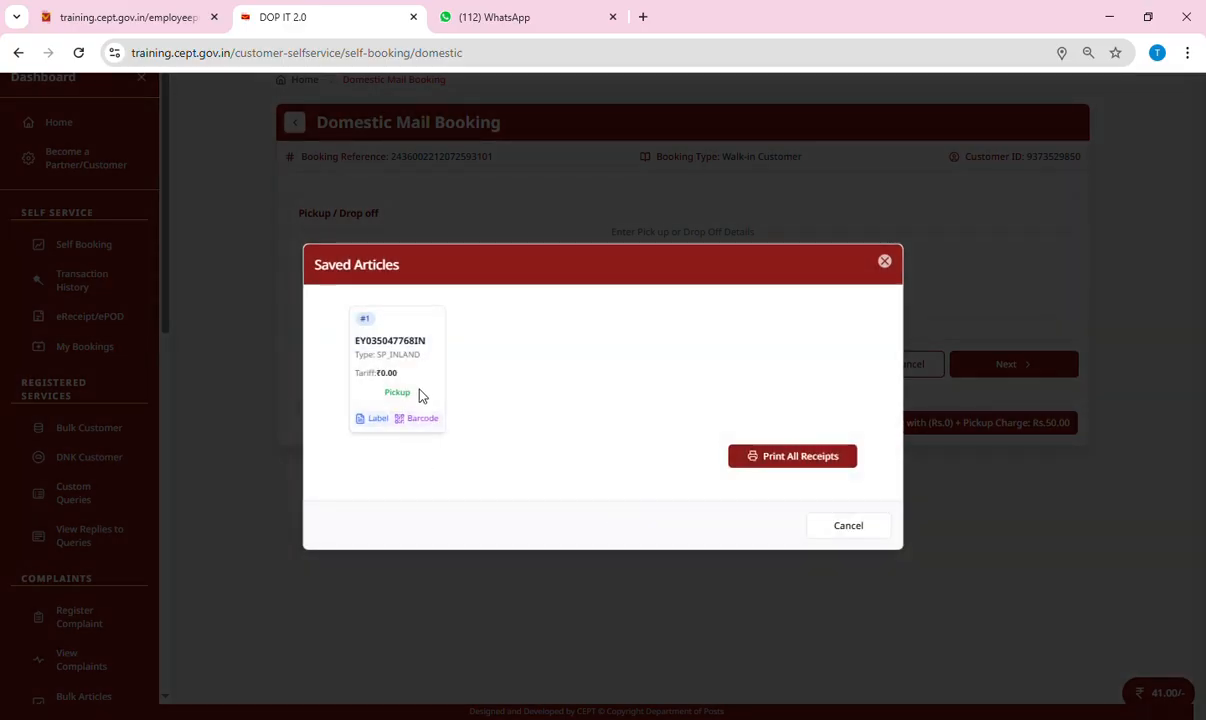
Print all receipts twice, confirming each print as successful, then close Saved Articles.
{"action": "left_click", "coordinate": [812, 458]}
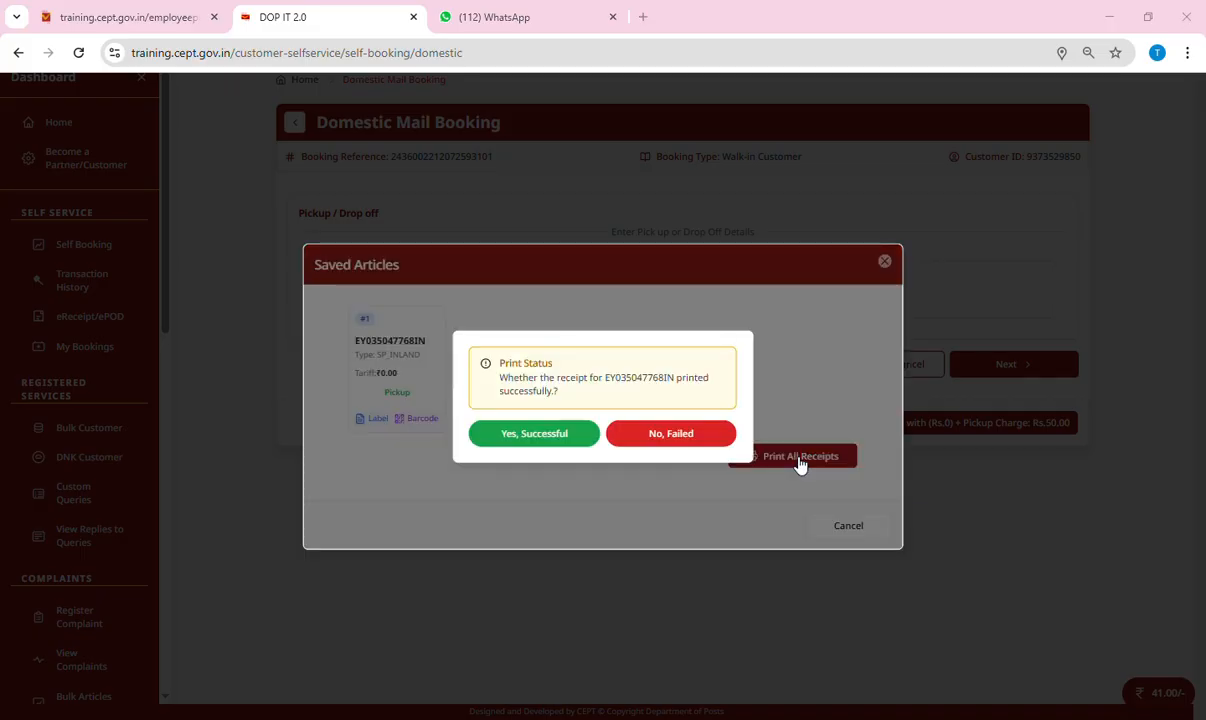
{"action": "left_click", "coordinate": [540, 437]}
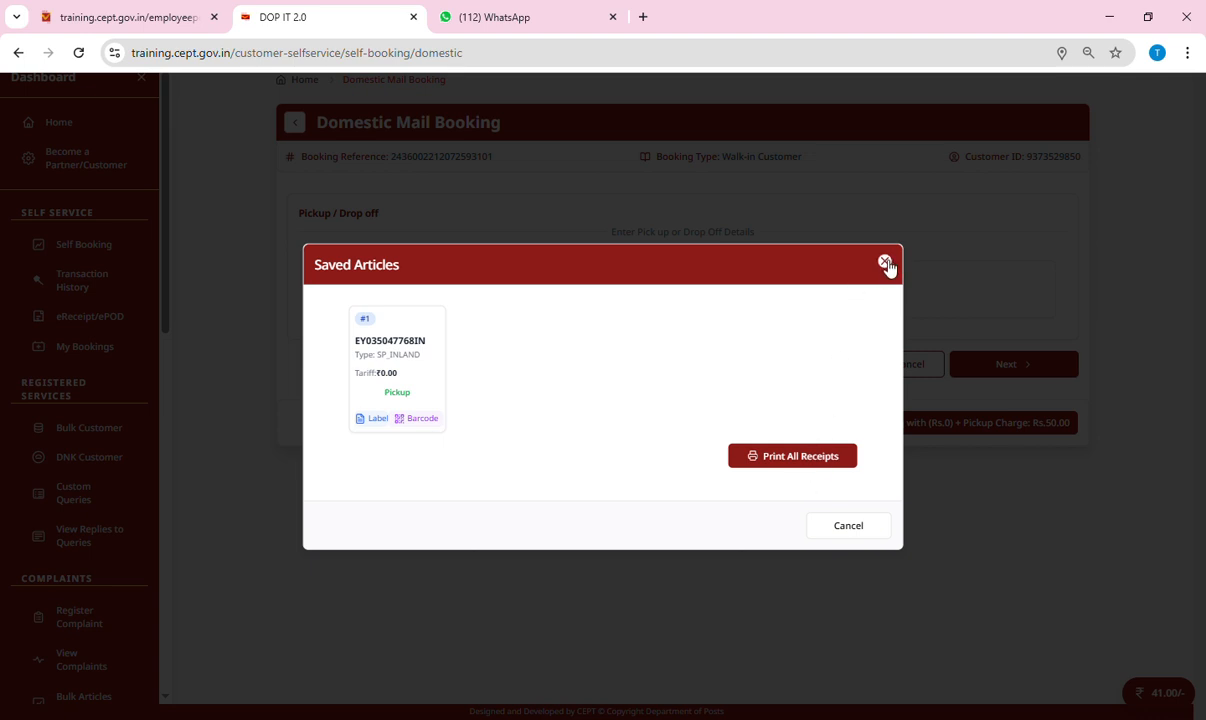
{"action": "left_click", "coordinate": [783, 457]}
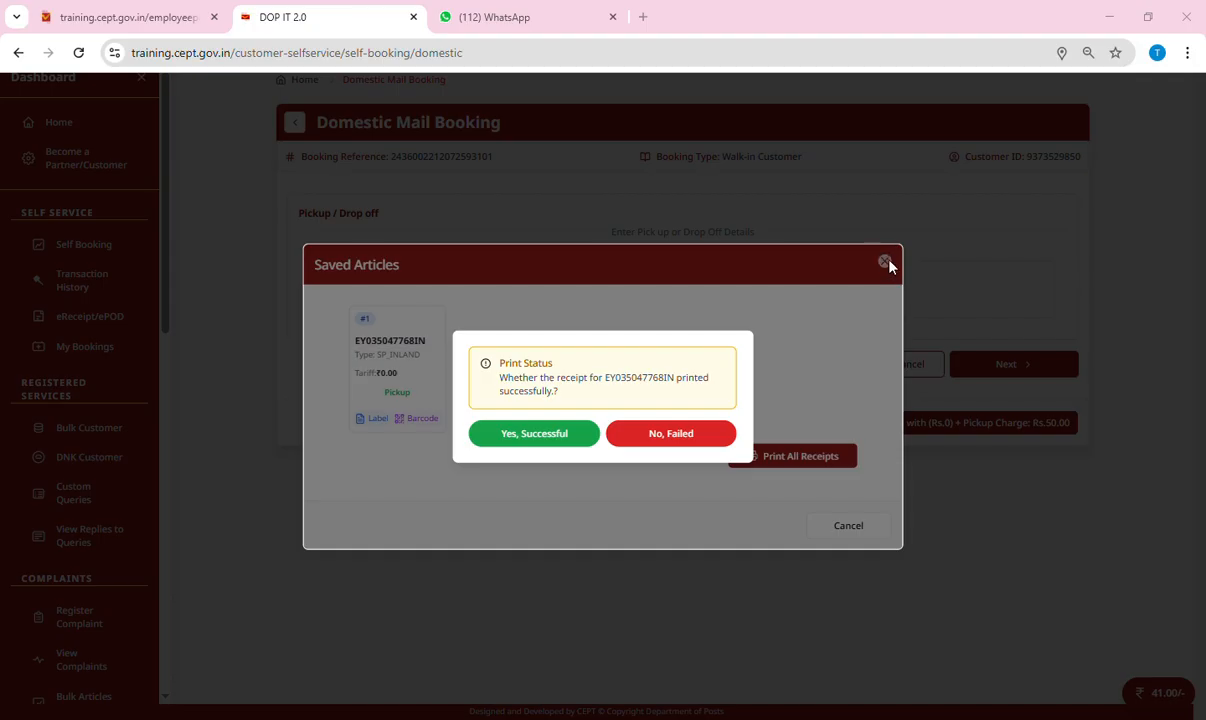
{"action": "left_click", "coordinate": [555, 444]}
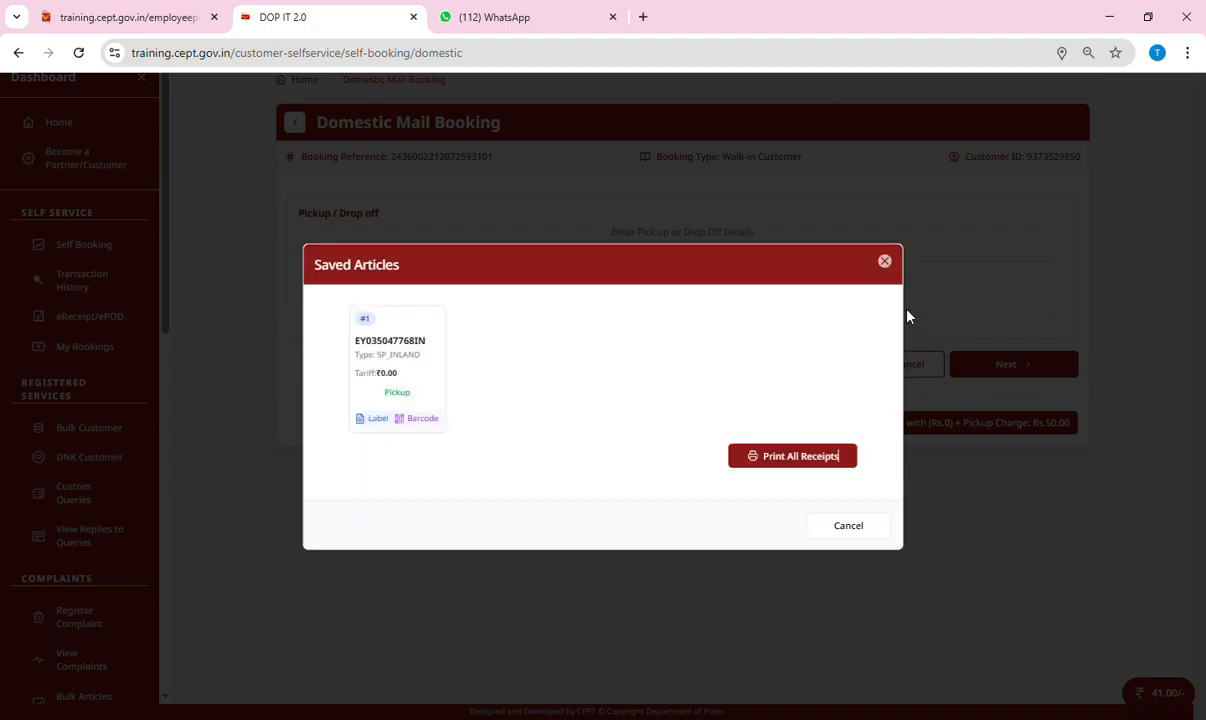
{"action": "left_click", "coordinate": [849, 527]}
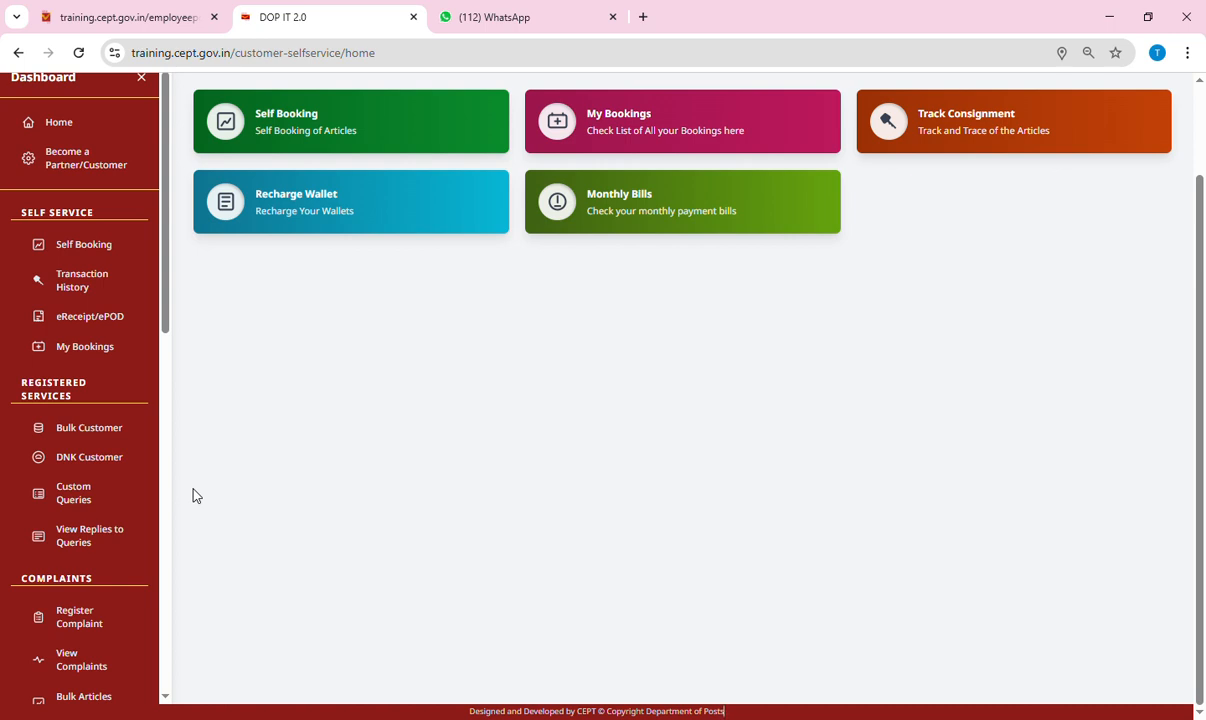
Go from the home page's Self Booking card to My Bookings.
{"action": "scroll", "coordinate": [369, 590], "scroll_direction": "up", "scroll_amount": 2}
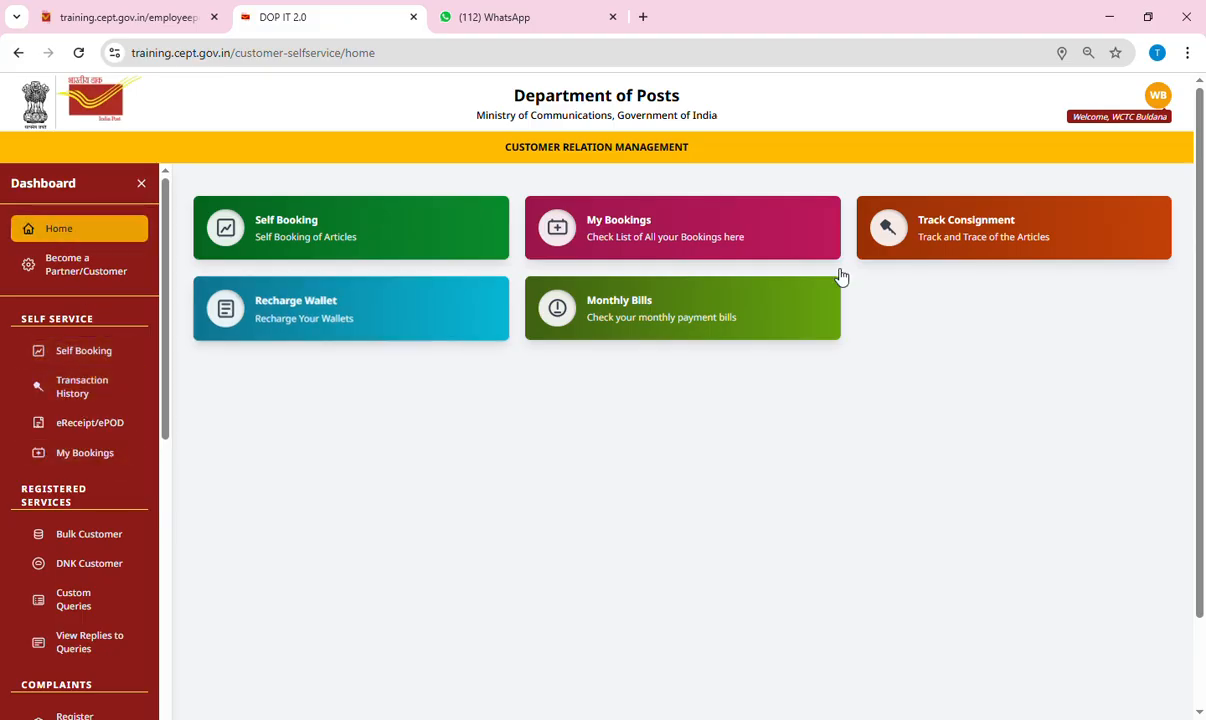
{"action": "left_click", "coordinate": [355, 240]}
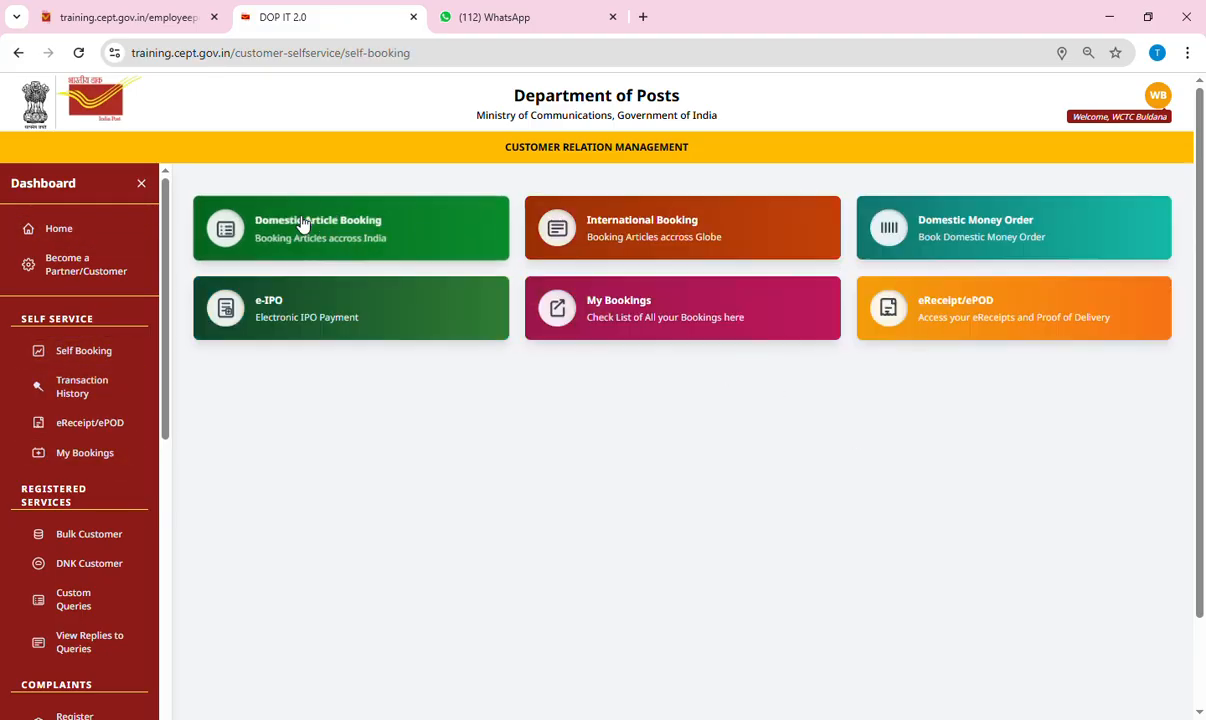
{"action": "left_click", "coordinate": [640, 313]}
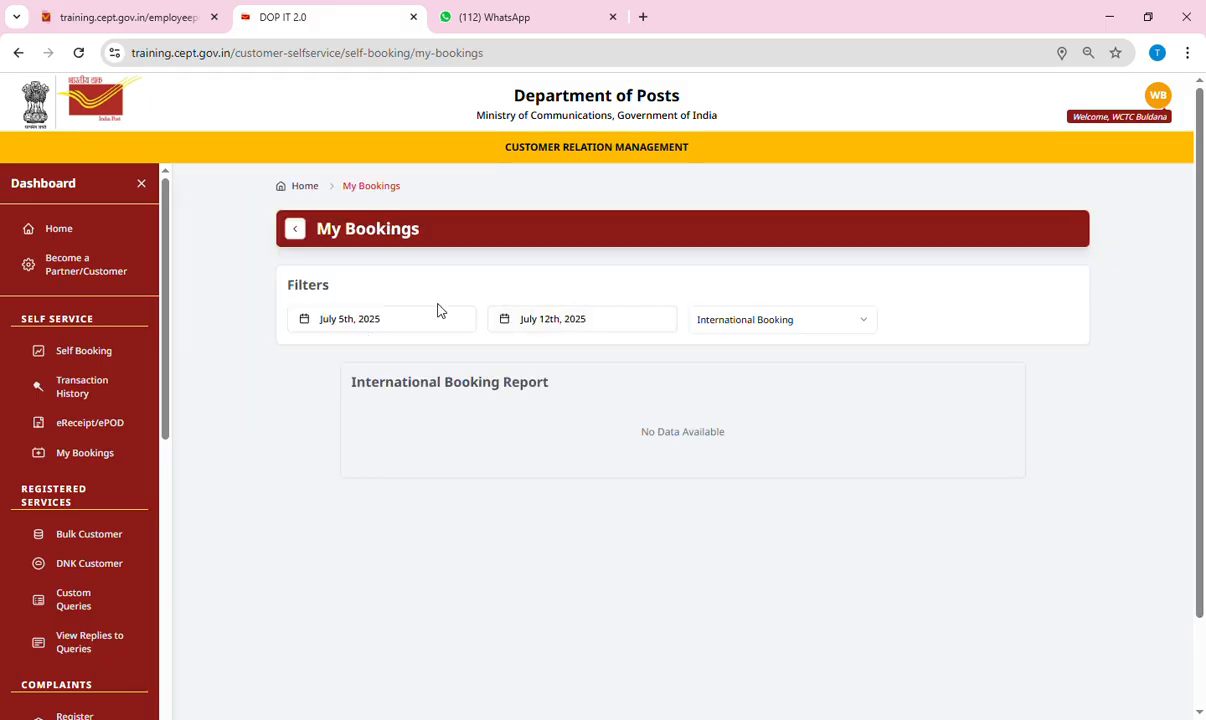
Filter to Domestic Booking and open the Buldana H.O to Yavatmal H.O article's label and receipt.
{"action": "left_click", "coordinate": [765, 318]}
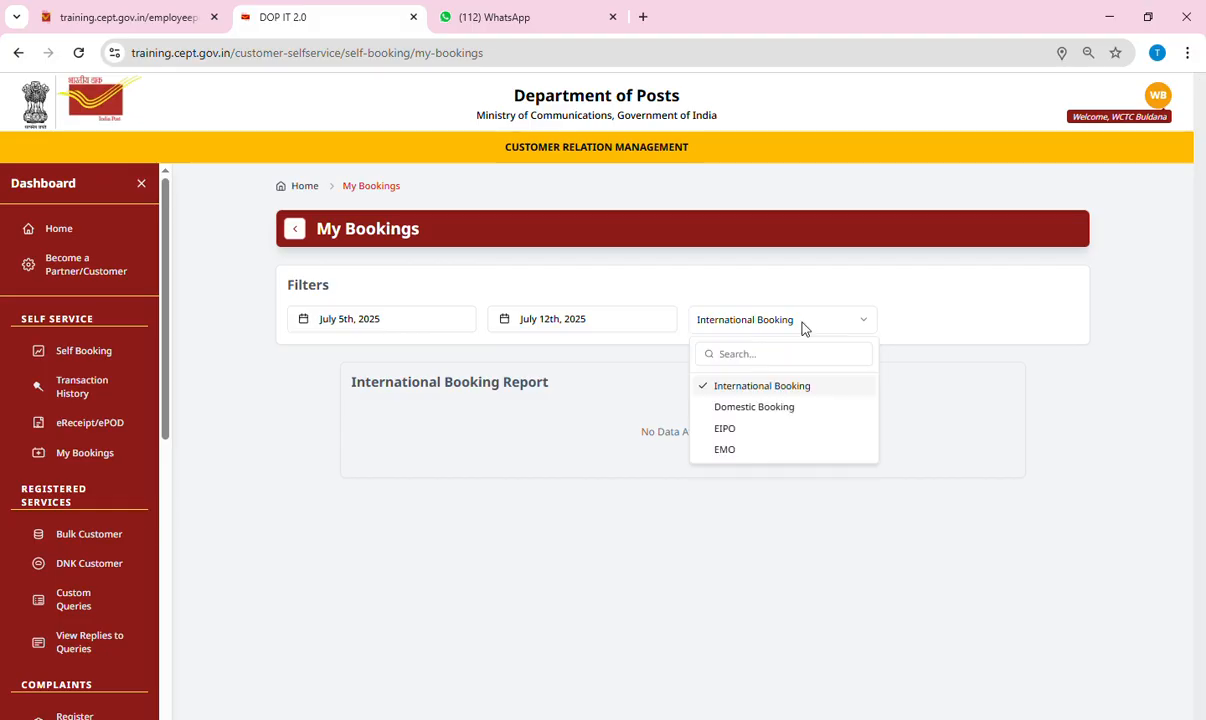
{"action": "left_click", "coordinate": [745, 412]}
{"action": "scroll", "coordinate": [743, 418], "scroll_direction": "down", "scroll_amount": 2}
{"action": "left_click_drag", "start_coordinate": [651, 423], "coordinate": [528, 441]}
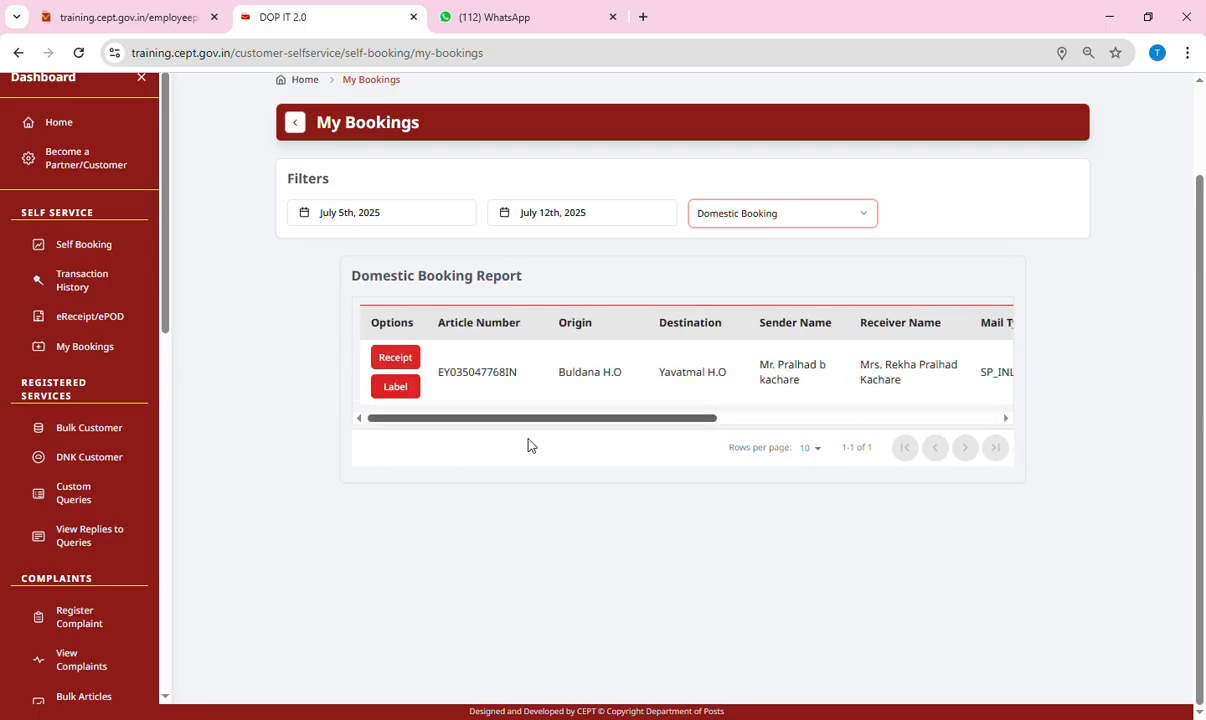
{"action": "left_click", "coordinate": [400, 389]}
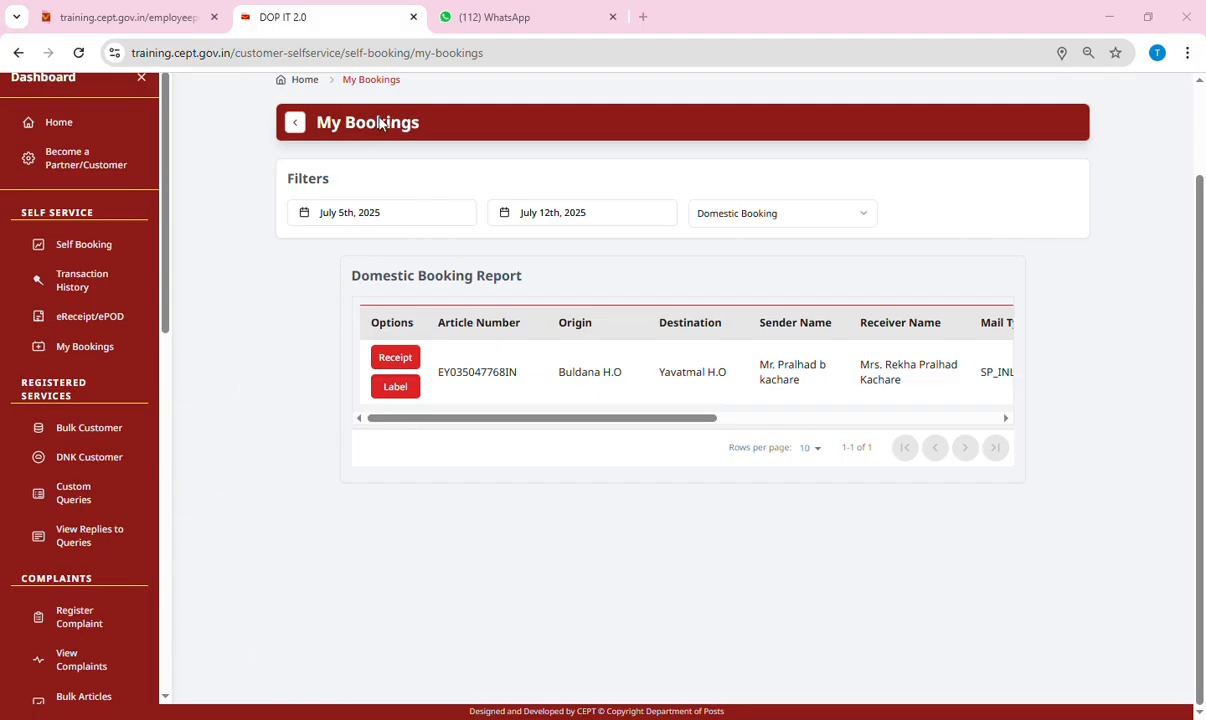
{"action": "left_click", "coordinate": [407, 367]}
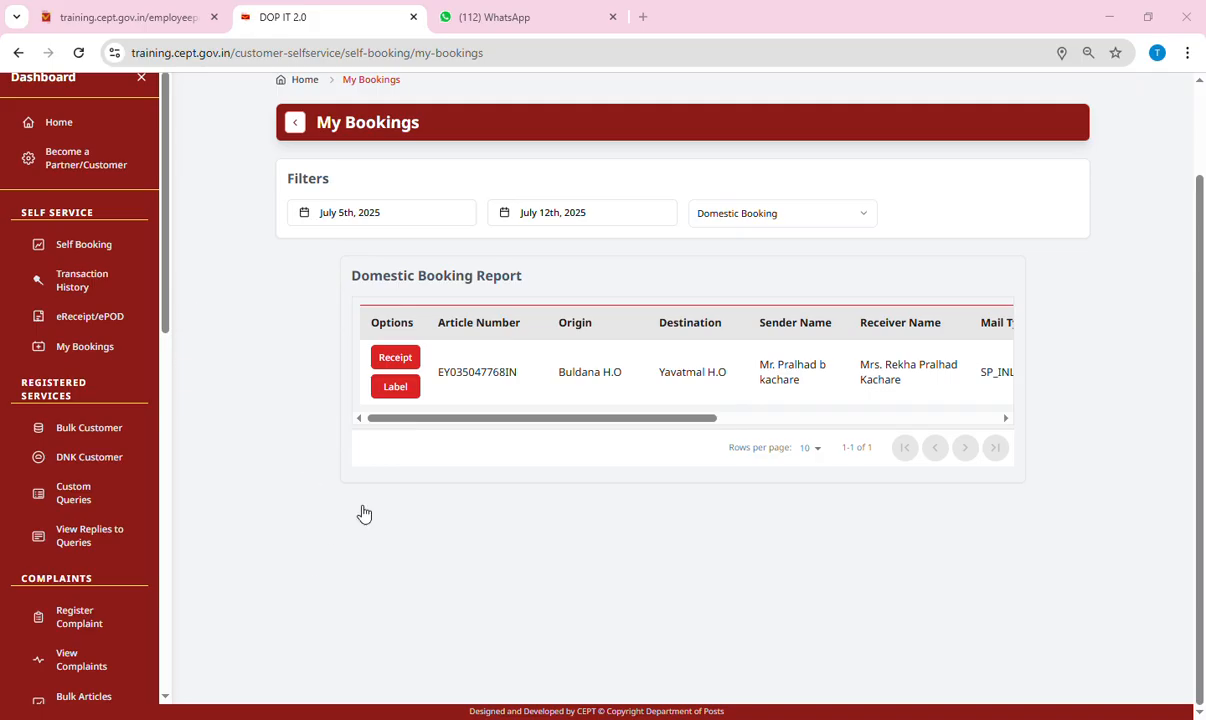